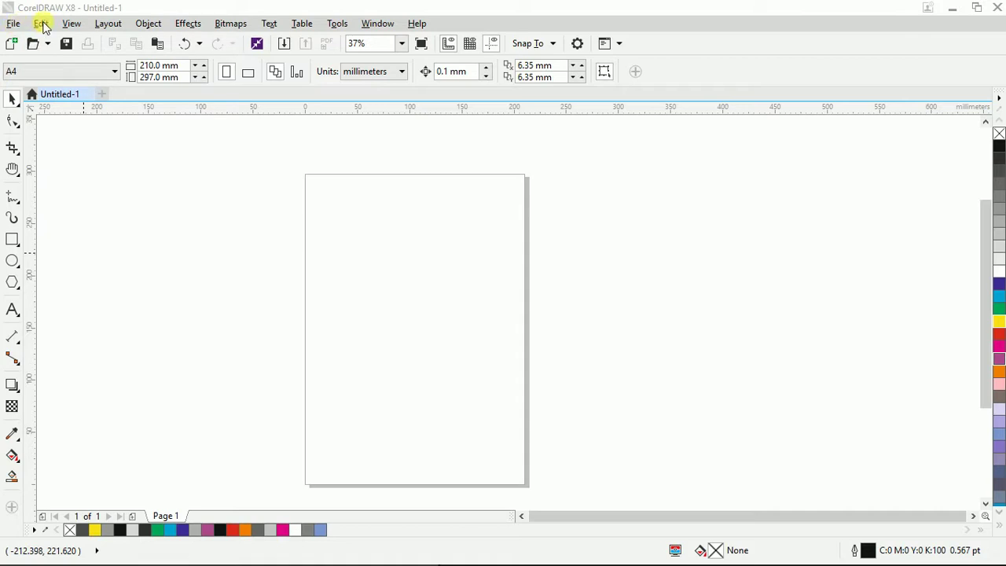
pyautogui.click(149, 23)
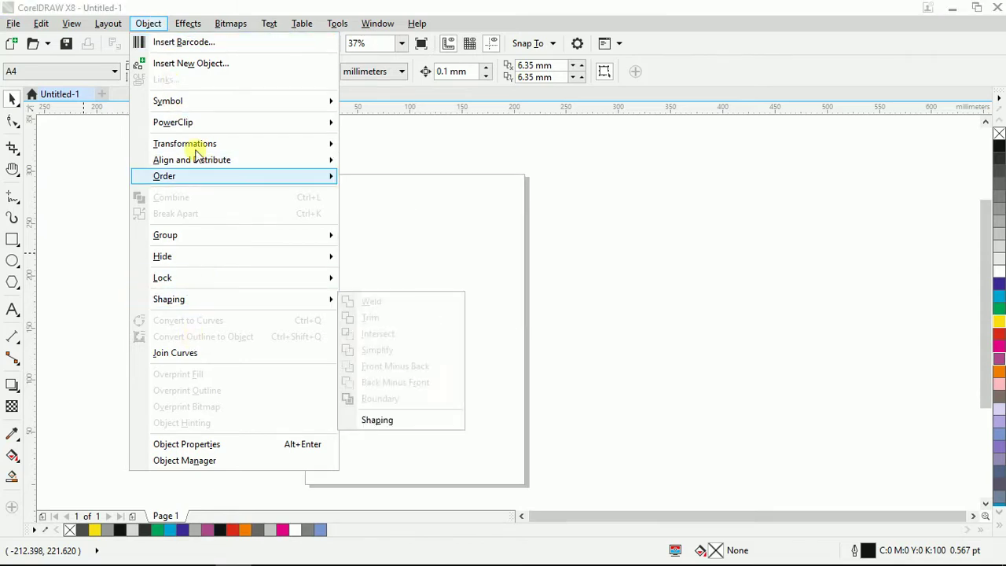
pyautogui.moveTo(206, 179)
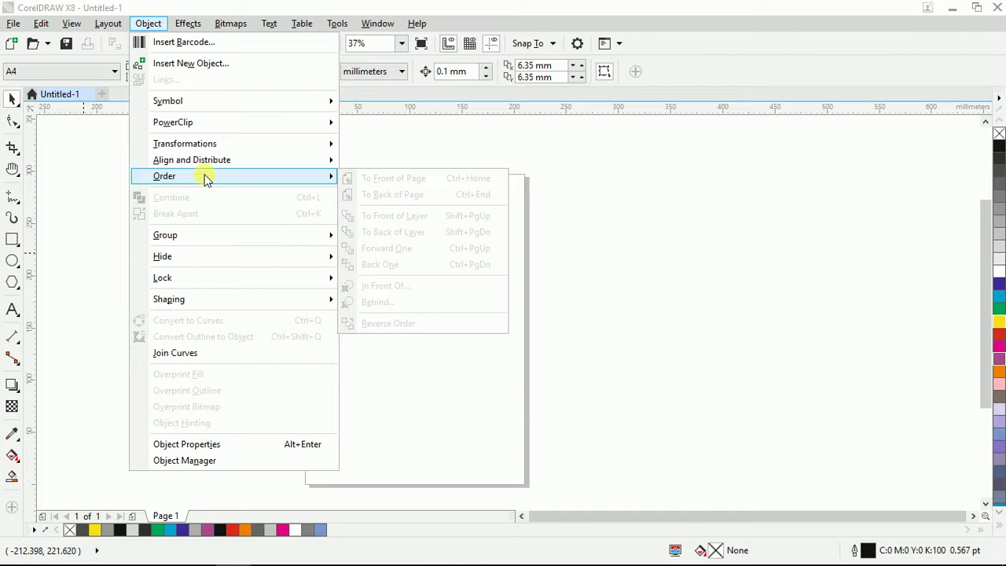
pyautogui.click(628, 271)
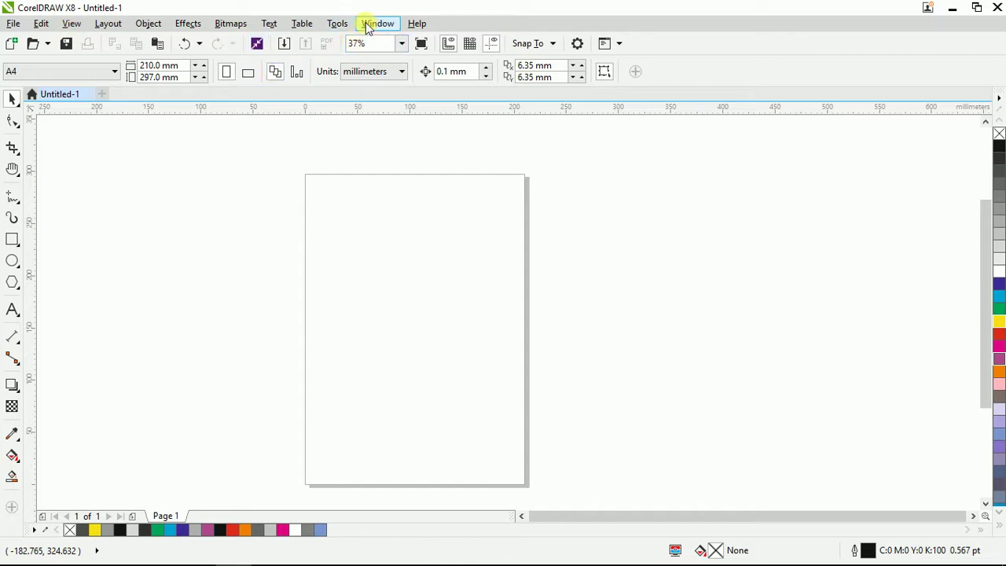
# - Open the program options and examine the Appearance settings of the workspace
pyautogui.click(340, 25)
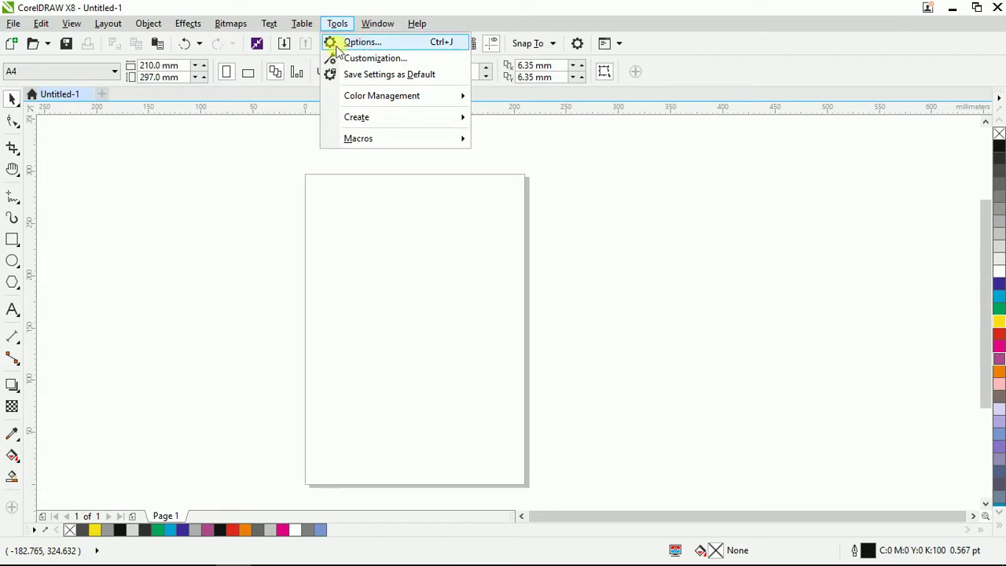
pyautogui.click(355, 42)
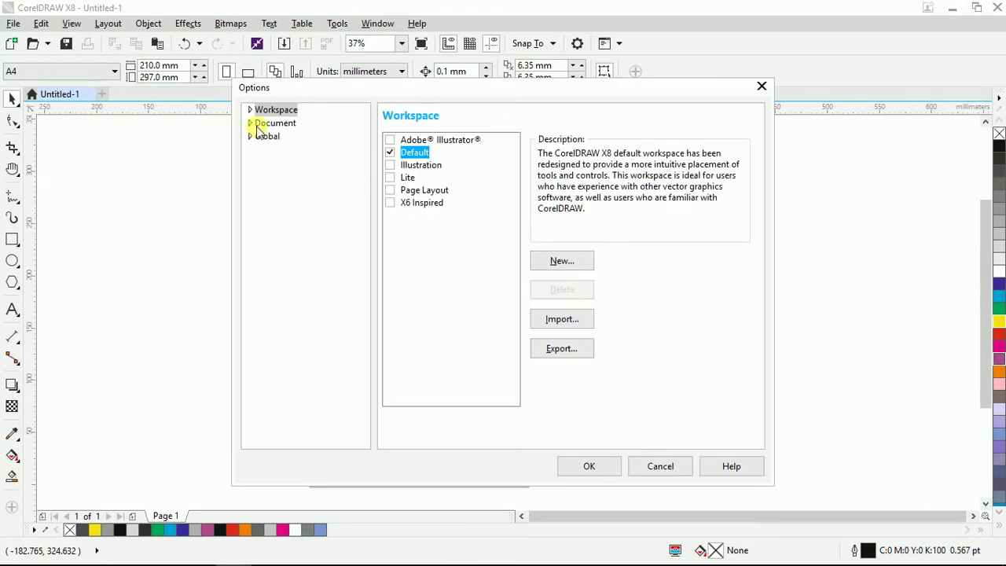
pyautogui.click(251, 111)
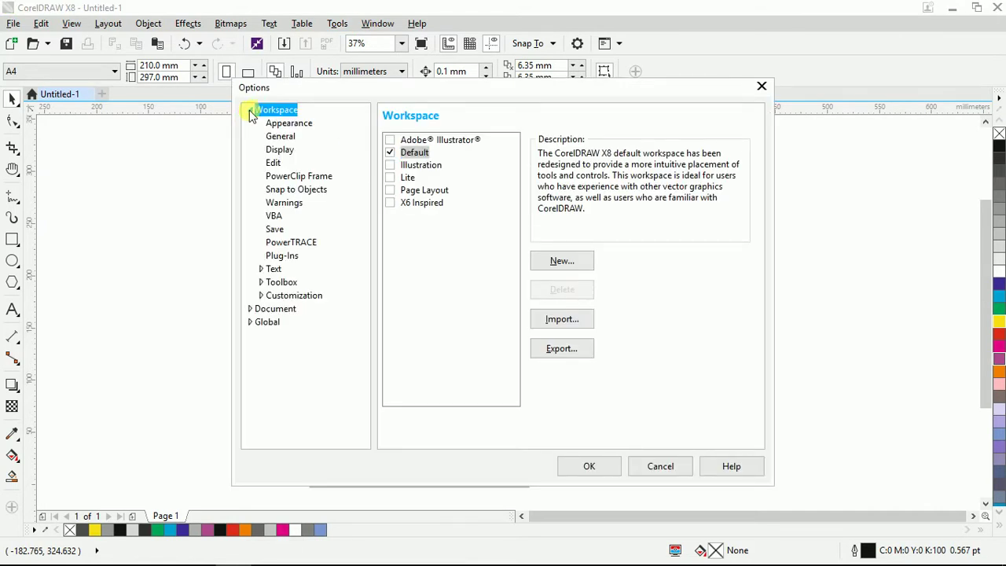
pyautogui.click(275, 114)
pyautogui.click(280, 117)
pyautogui.click(288, 127)
pyautogui.click(278, 123)
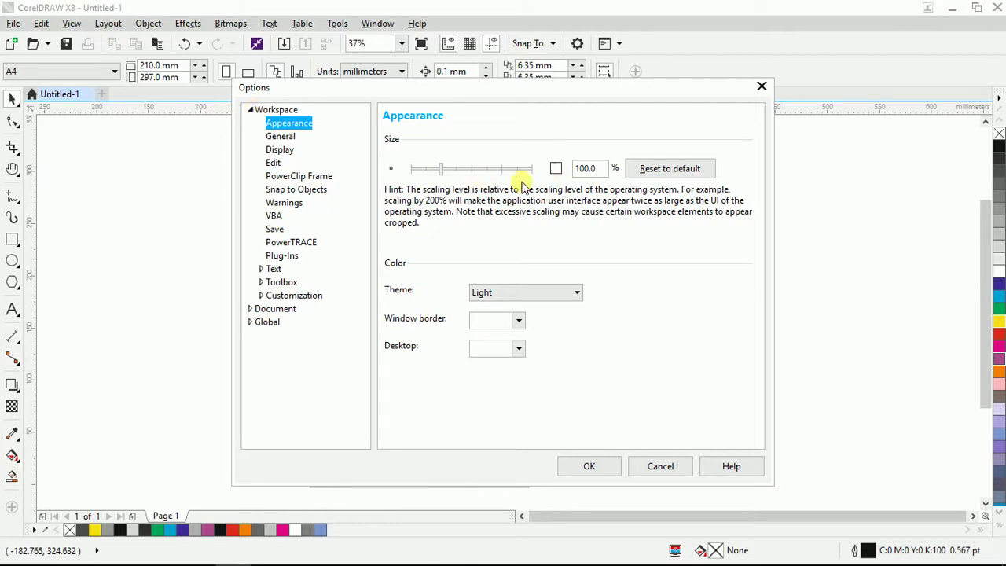
pyautogui.moveTo(416, 95); pyautogui.dragTo(417, 119)
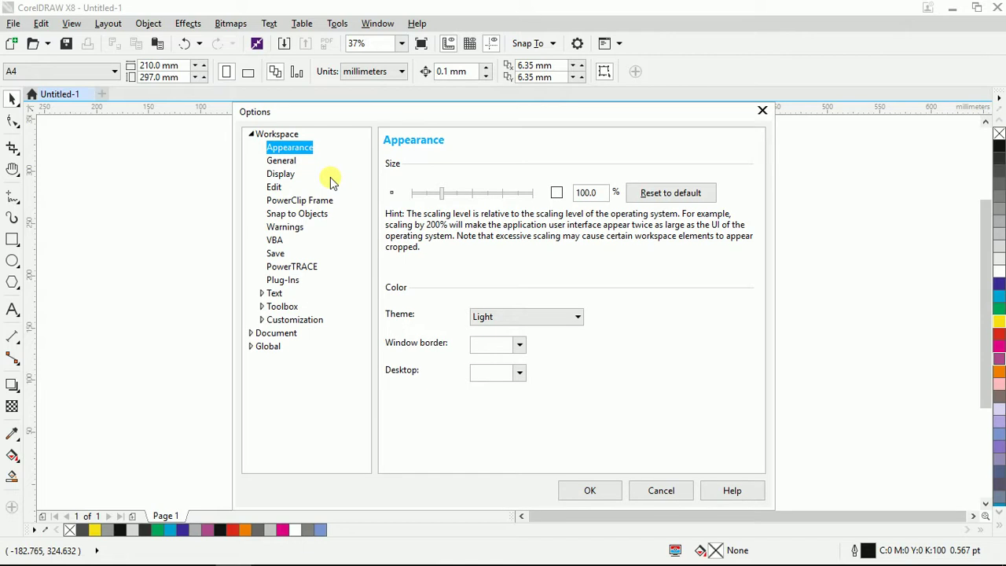
# - Switch the active workspace from the workspace list to X6 Inspired and apply the choice
pyautogui.click(252, 135)
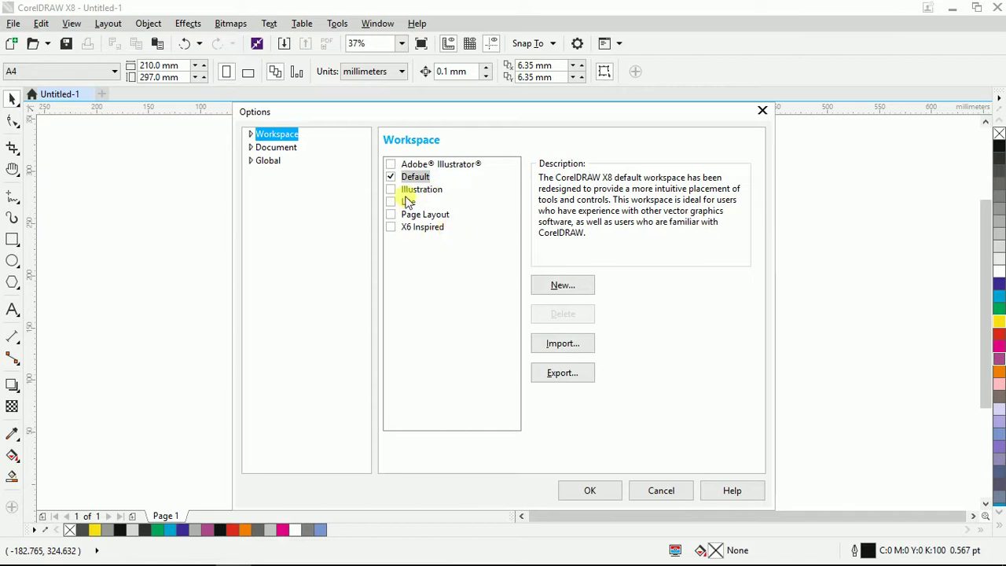
pyautogui.moveTo(411, 114)
pyautogui.mouseDown()
pyautogui.moveTo(411, 166)
pyautogui.moveTo(411, 130)
pyautogui.mouseUp()
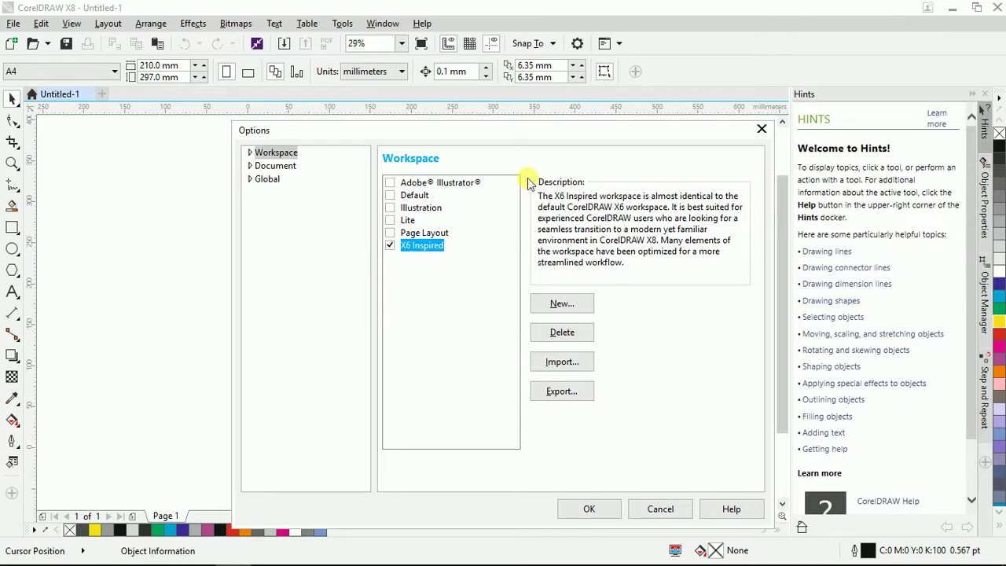
pyautogui.moveTo(510, 130); pyautogui.dragTo(464, 124)
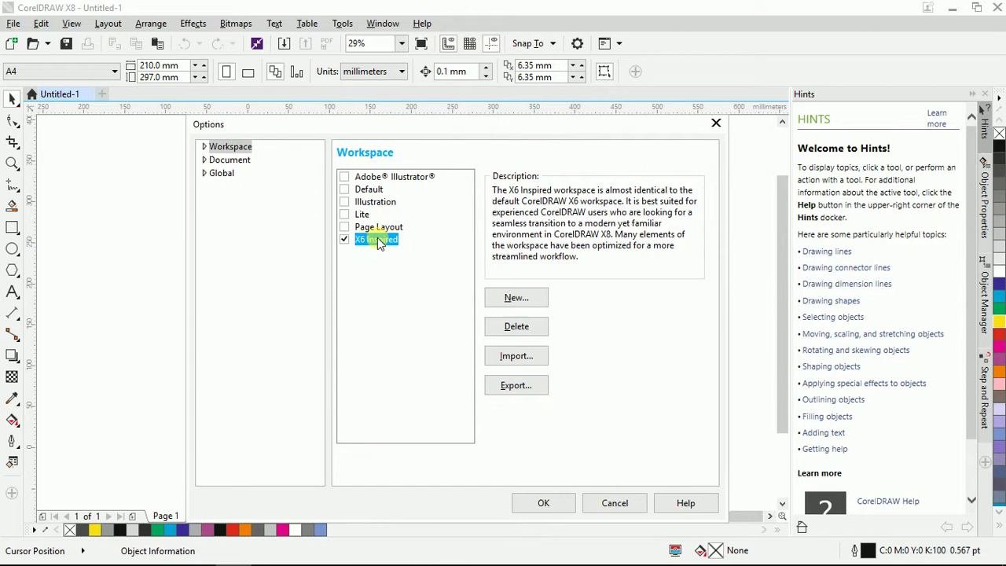
pyautogui.click(543, 503)
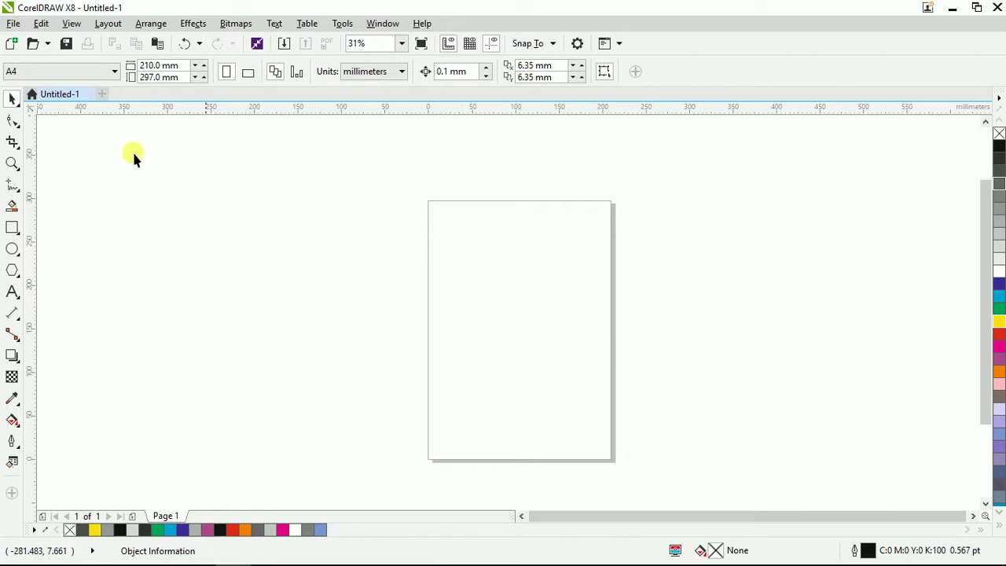
pyautogui.click(72, 23)
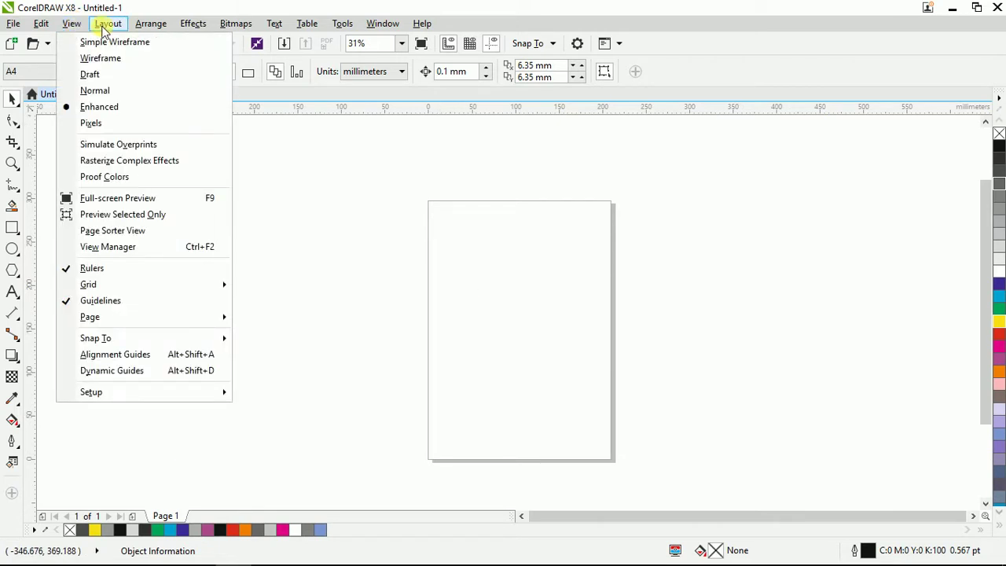
pyautogui.moveTo(103, 29)
pyautogui.moveTo(145, 30)
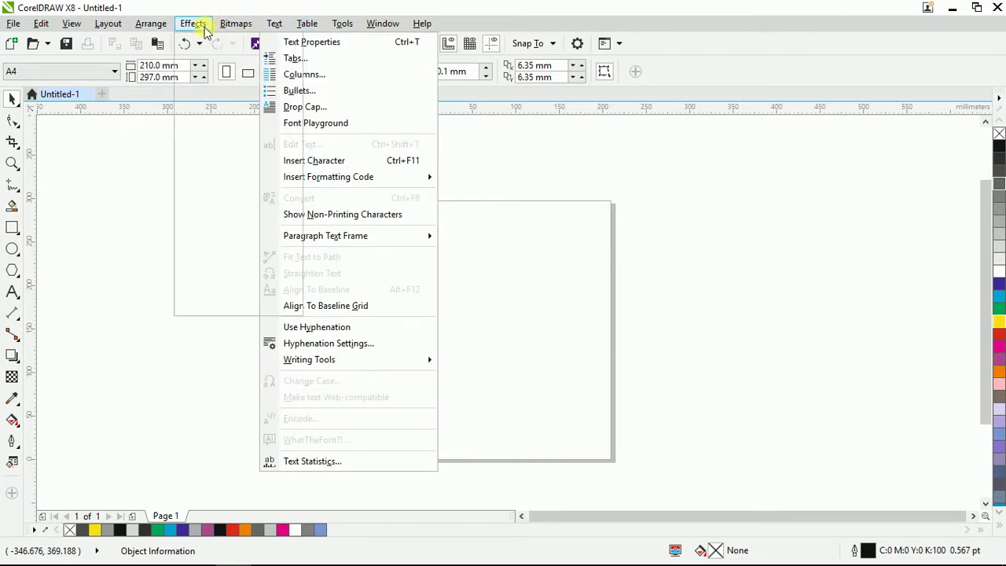
pyautogui.moveTo(197, 25)
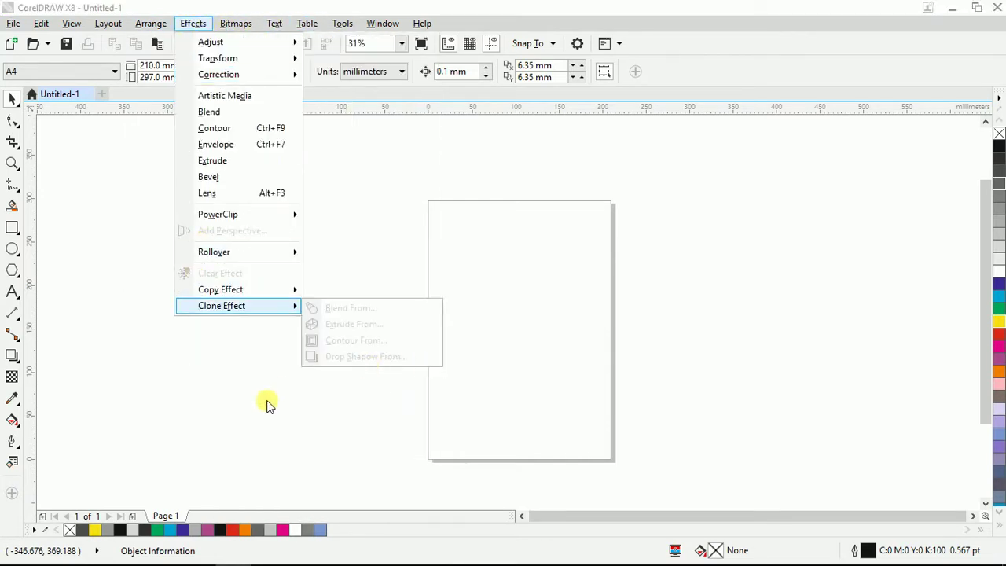
pyautogui.click(283, 389)
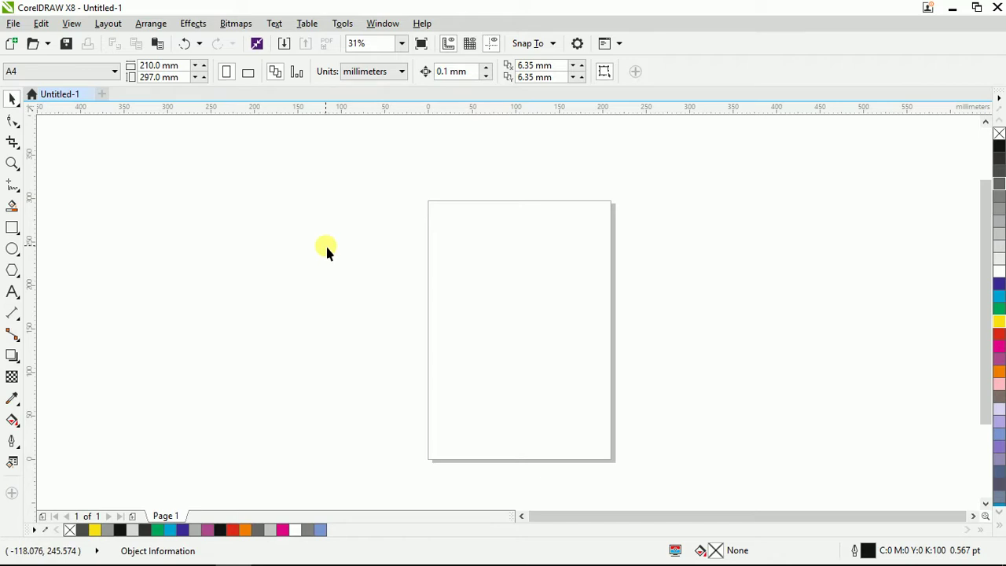
# - Save the current settings as the default
pyautogui.click(343, 24)
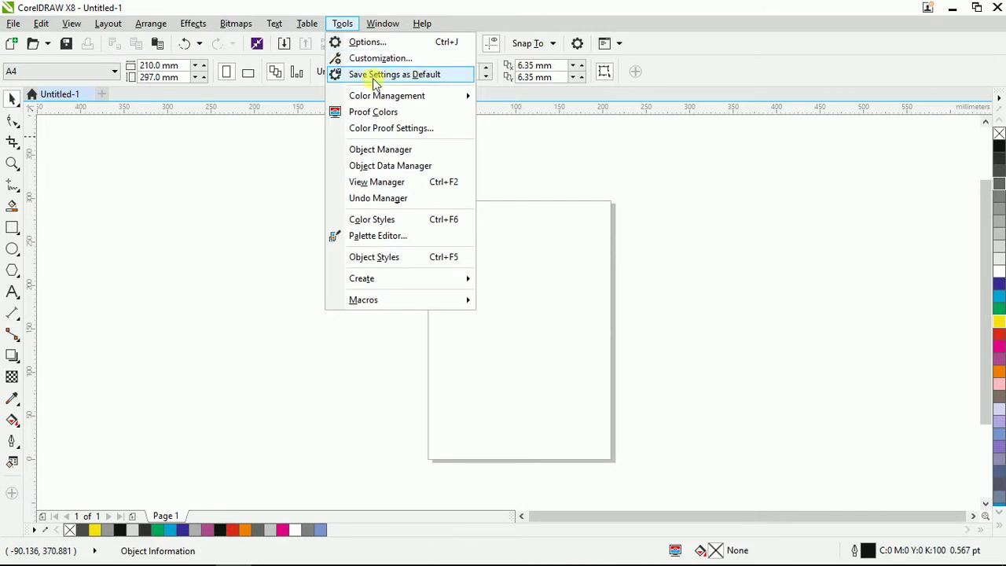
pyautogui.click(350, 75)
pyautogui.click(334, 25)
pyautogui.click(439, 82)
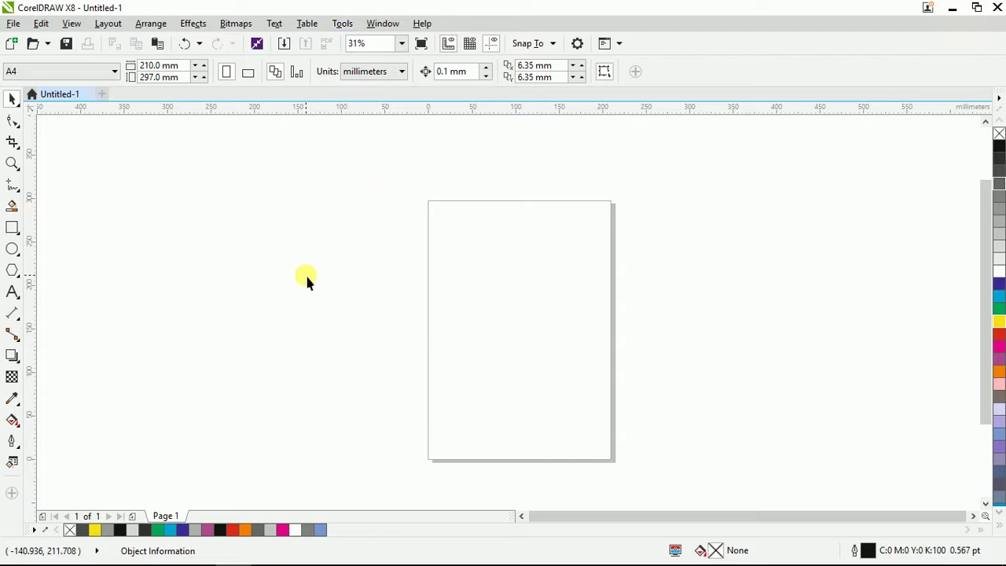
# - Reopen the program options and bring up the workspace's Appearance settings
pyautogui.click(343, 25)
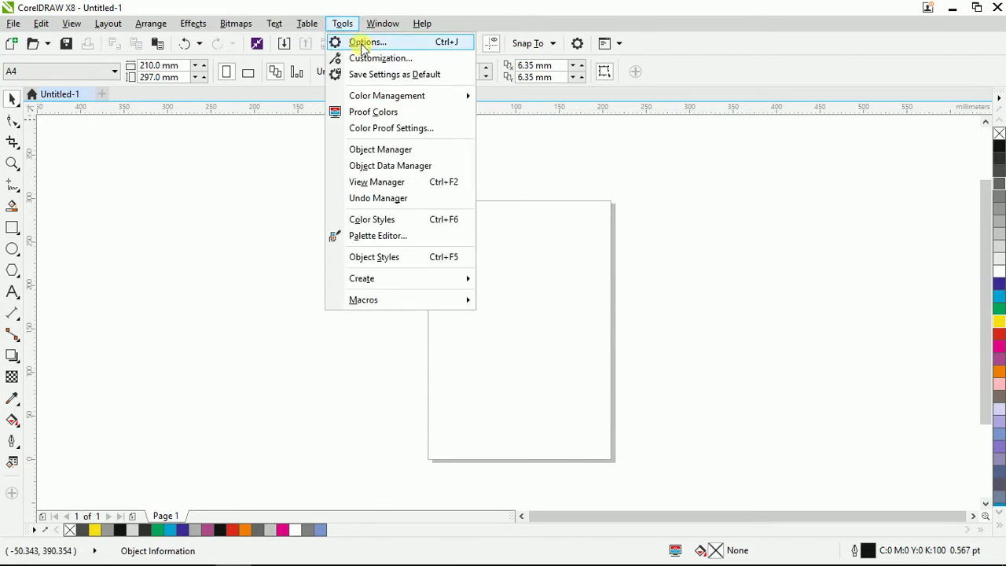
pyautogui.click(369, 43)
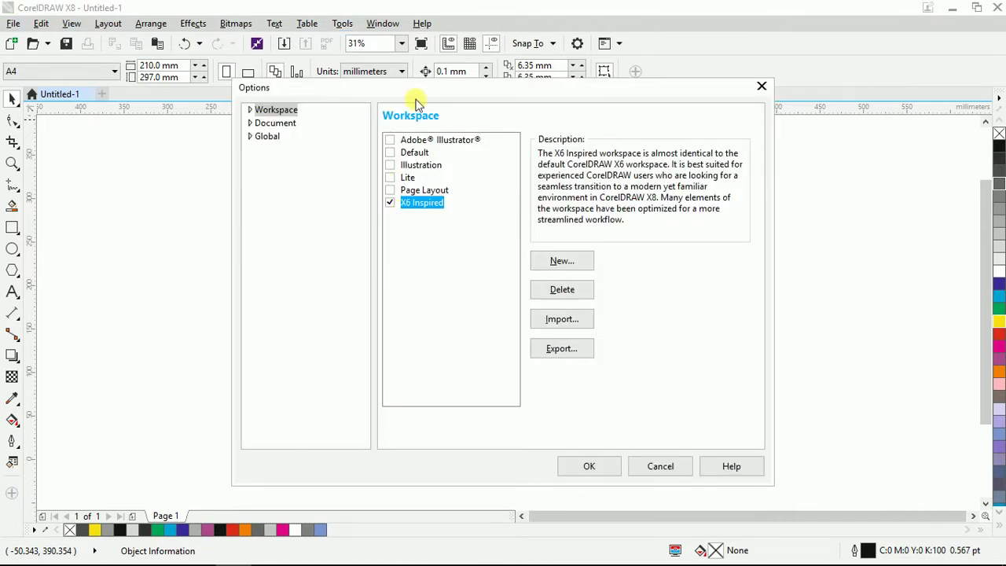
pyautogui.moveTo(442, 89); pyautogui.dragTo(441, 110)
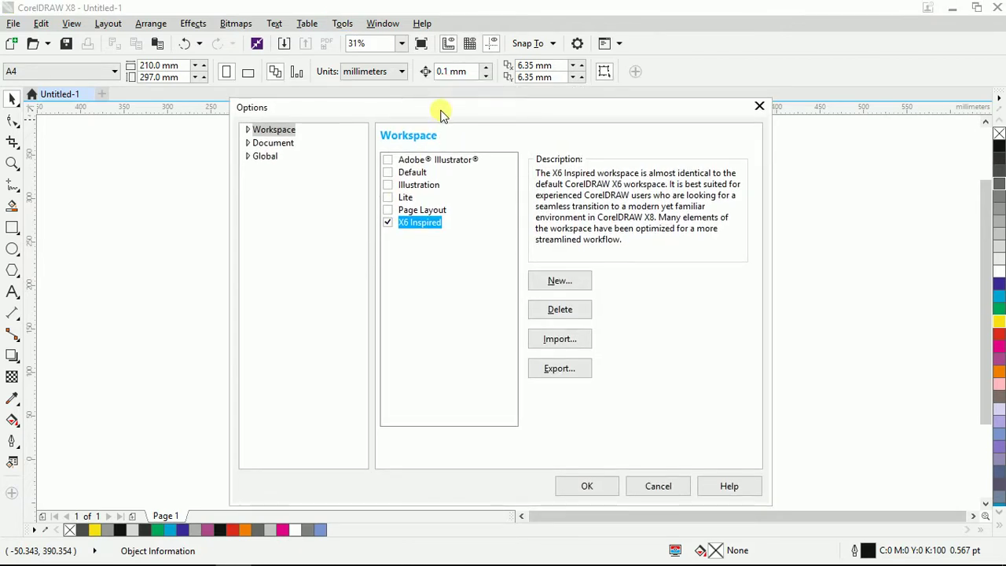
pyautogui.click(250, 134)
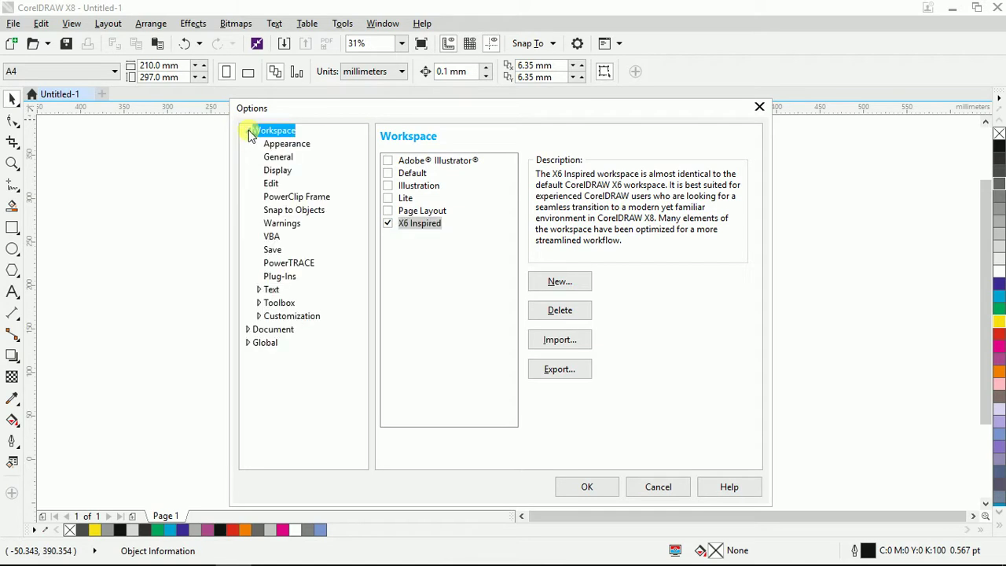
pyautogui.click(281, 149)
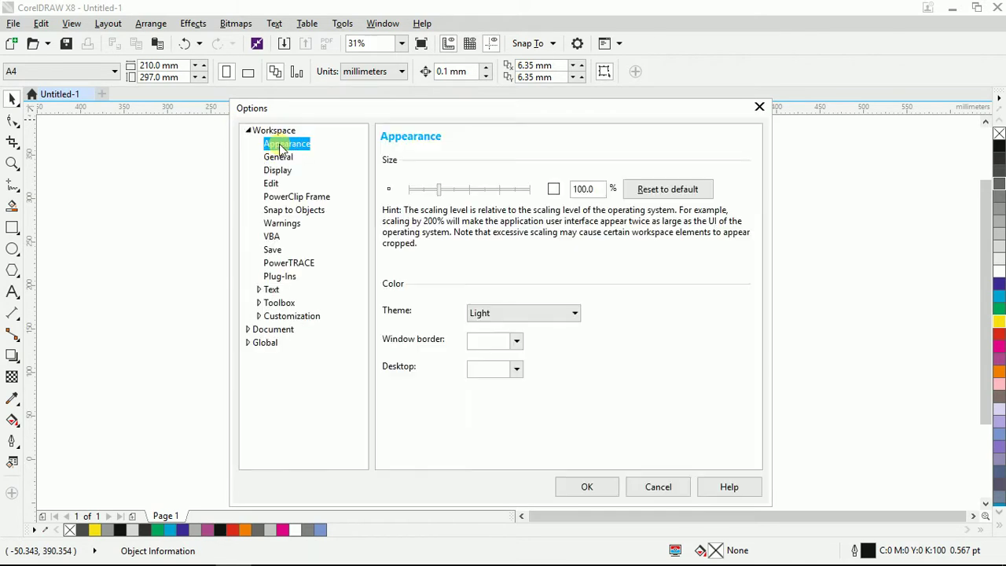
pyautogui.moveTo(404, 112); pyautogui.dragTo(364, 147)
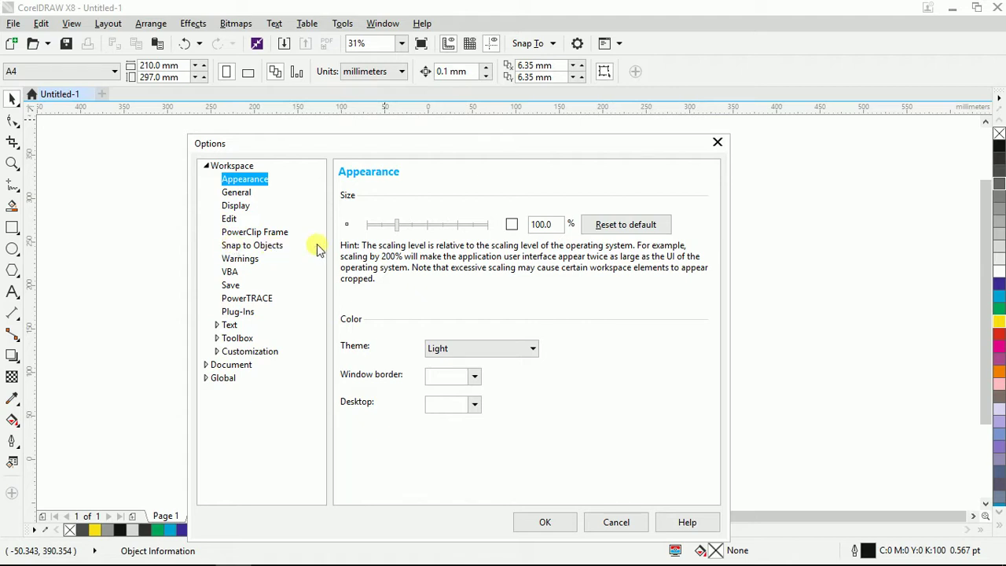
pyautogui.moveTo(381, 143); pyautogui.dragTo(376, 120)
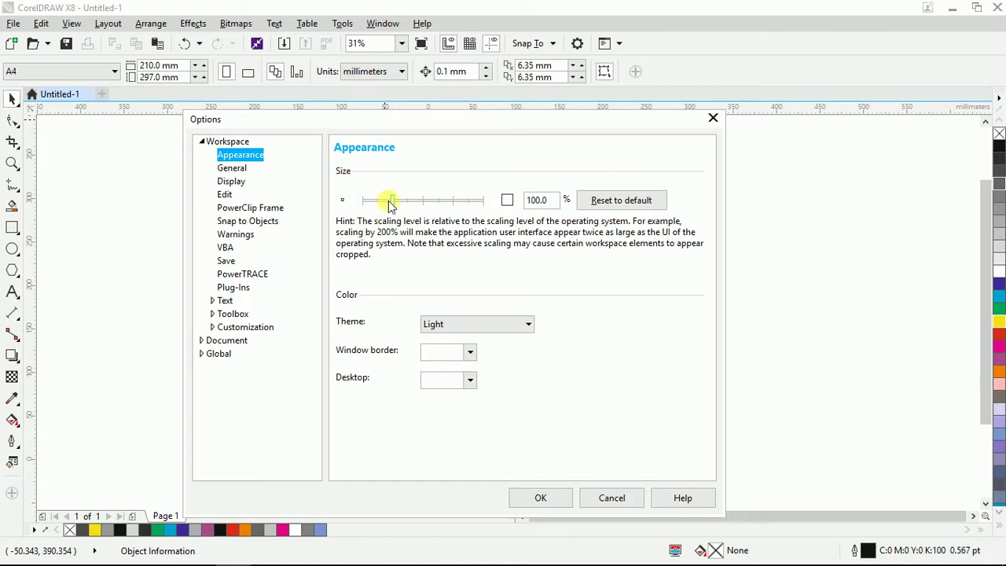
# - Try enlarging the interface size to 125%, 150% and 175%, and return it to 100%
pyautogui.moveTo(391, 203); pyautogui.dragTo(407, 203)
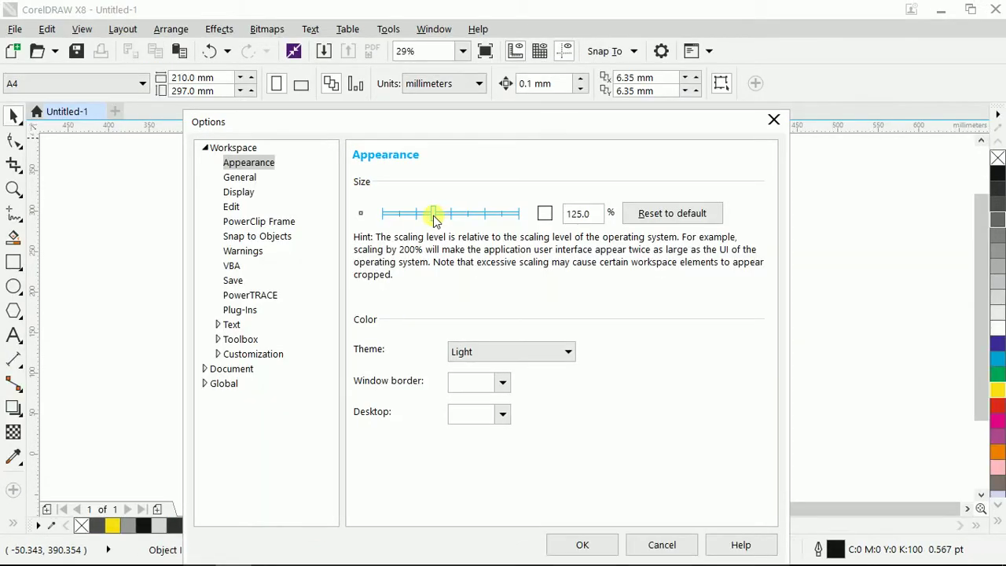
pyautogui.scroll(1, 448, 220)
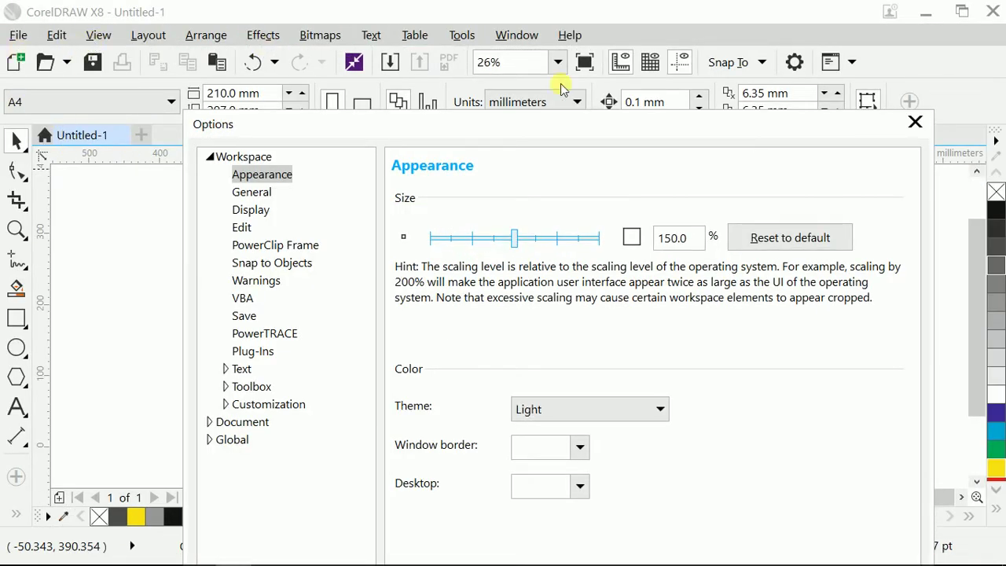
pyautogui.moveTo(467, 128); pyautogui.dragTo(427, 101)
pyautogui.moveTo(481, 220); pyautogui.dragTo(493, 218)
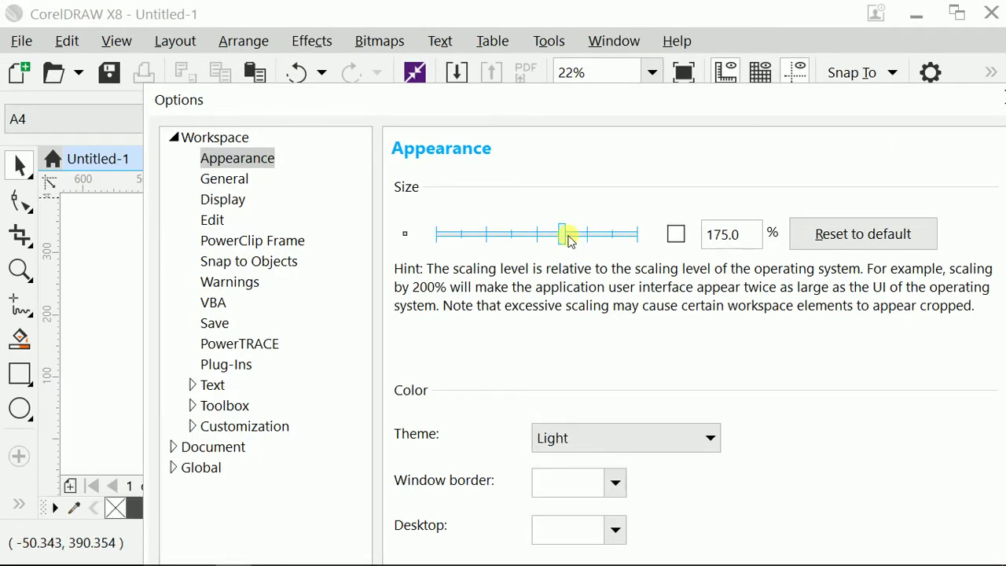
pyautogui.moveTo(565, 234); pyautogui.dragTo(542, 219)
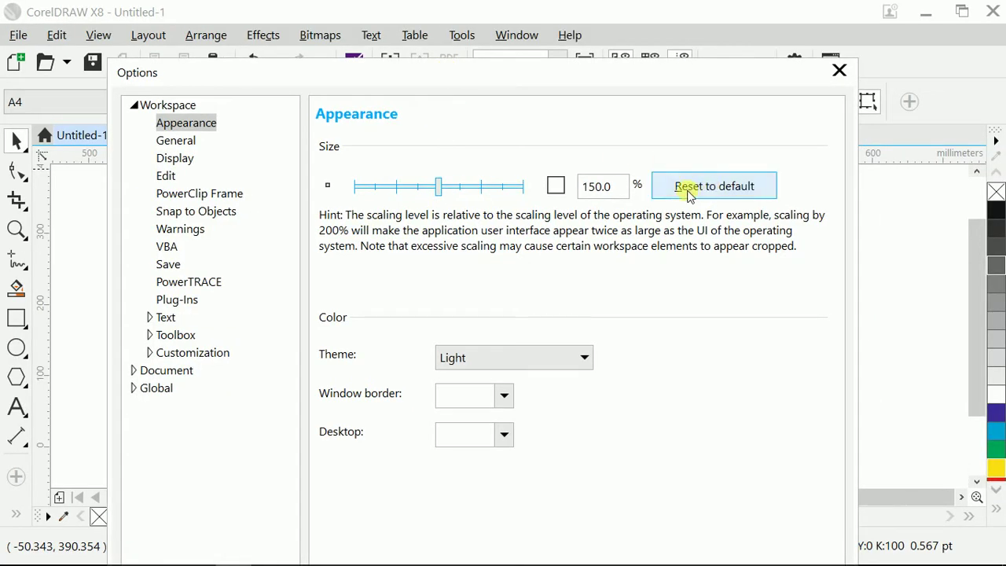
pyautogui.moveTo(438, 189); pyautogui.dragTo(405, 192)
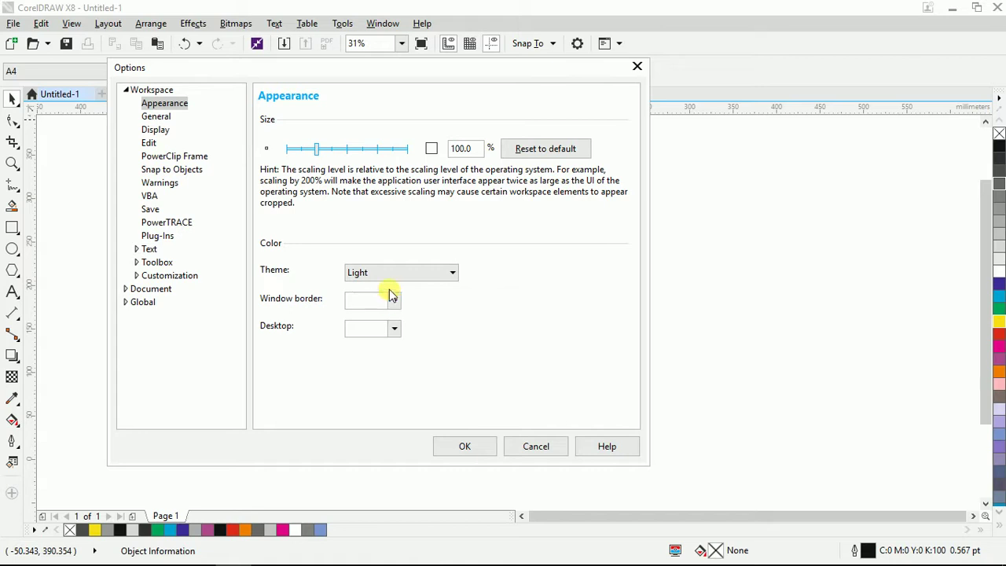
# - Try the Medium interface color theme and switch the theme to Dark
pyautogui.click(427, 273)
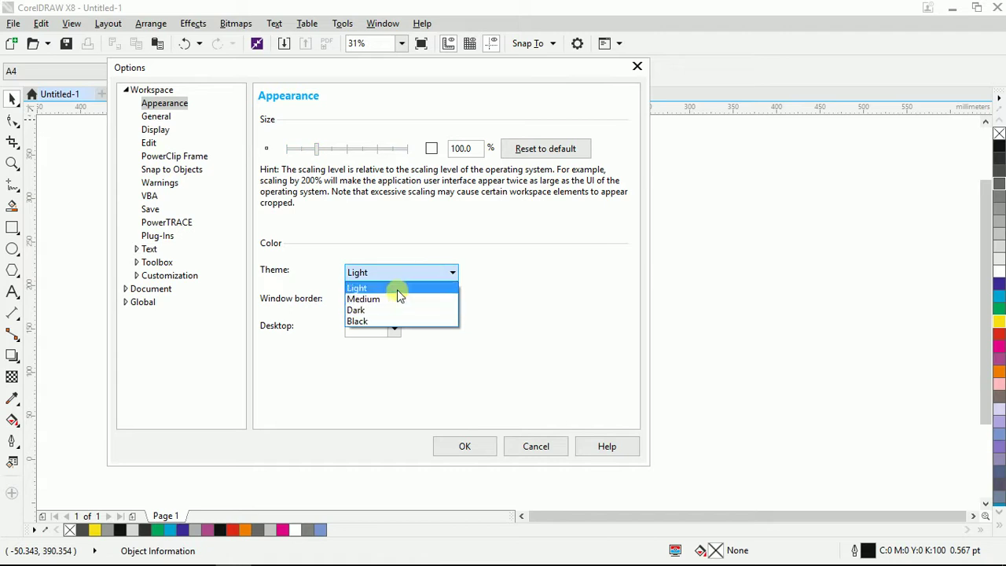
pyautogui.click(388, 286)
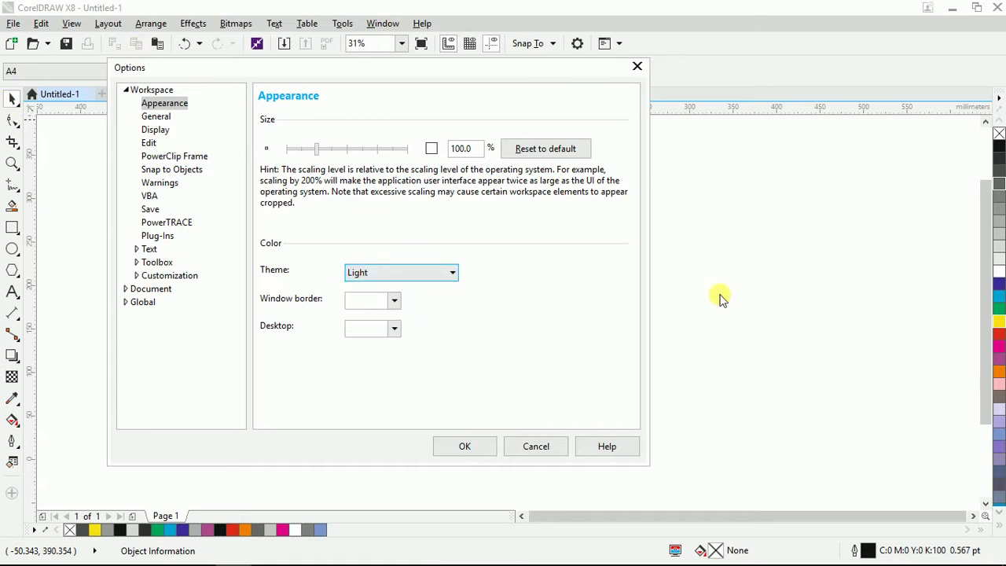
pyautogui.click(436, 273)
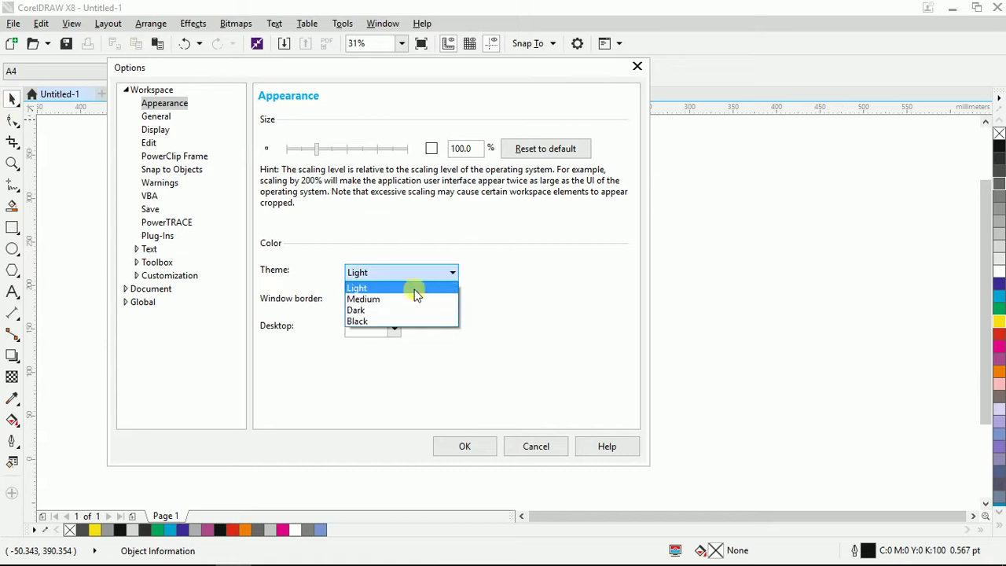
pyautogui.click(408, 293)
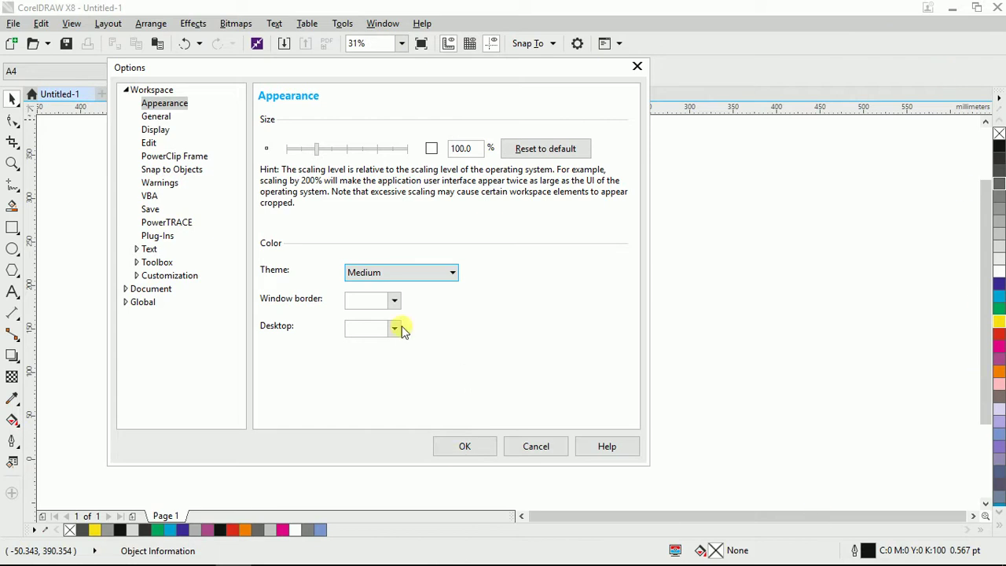
pyautogui.click(431, 272)
pyautogui.click(410, 310)
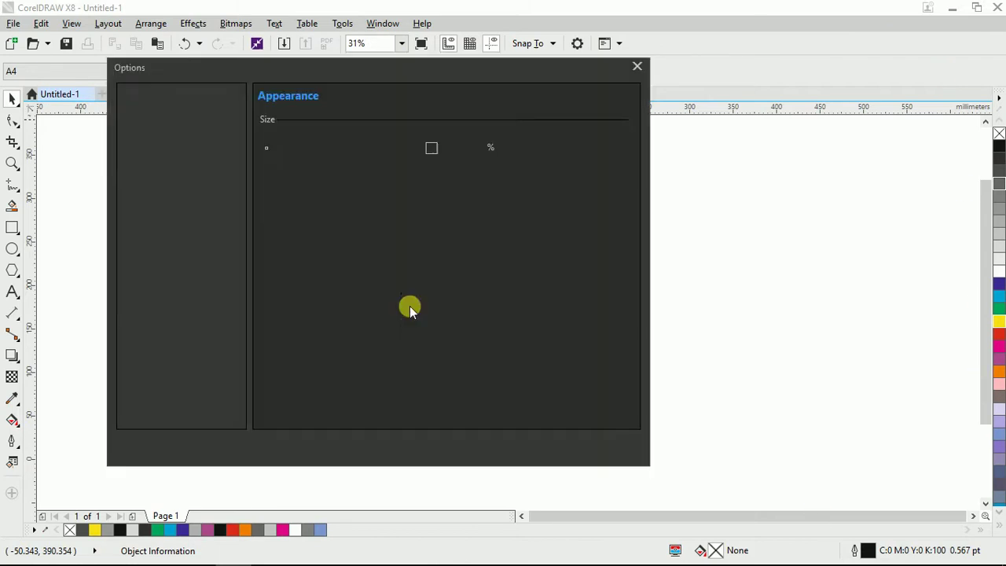
# - Try the Black interface color theme and return the theme to Dark
pyautogui.moveTo(353, 71); pyautogui.dragTo(434, 73)
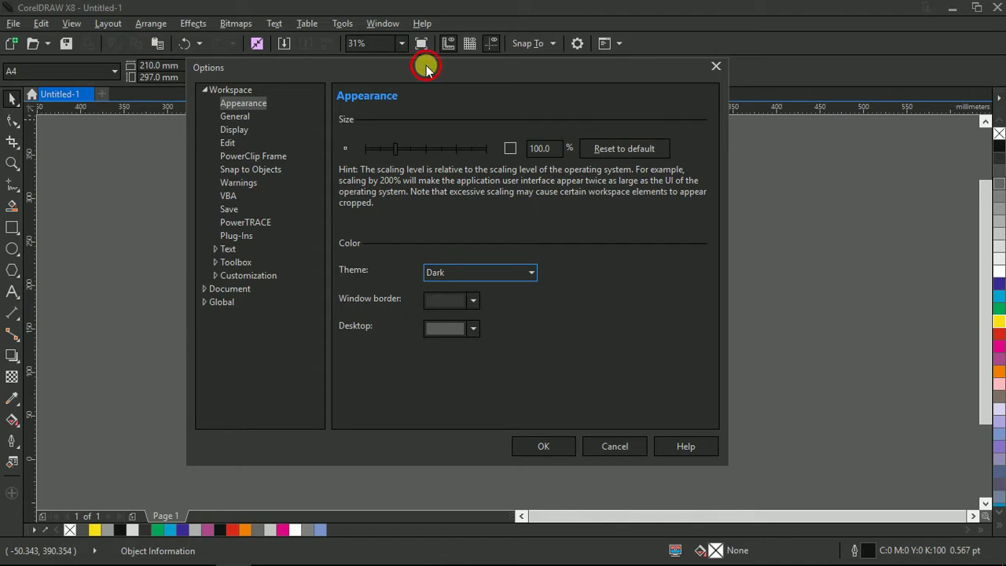
pyautogui.moveTo(426, 68); pyautogui.dragTo(394, 61)
pyautogui.click(454, 271)
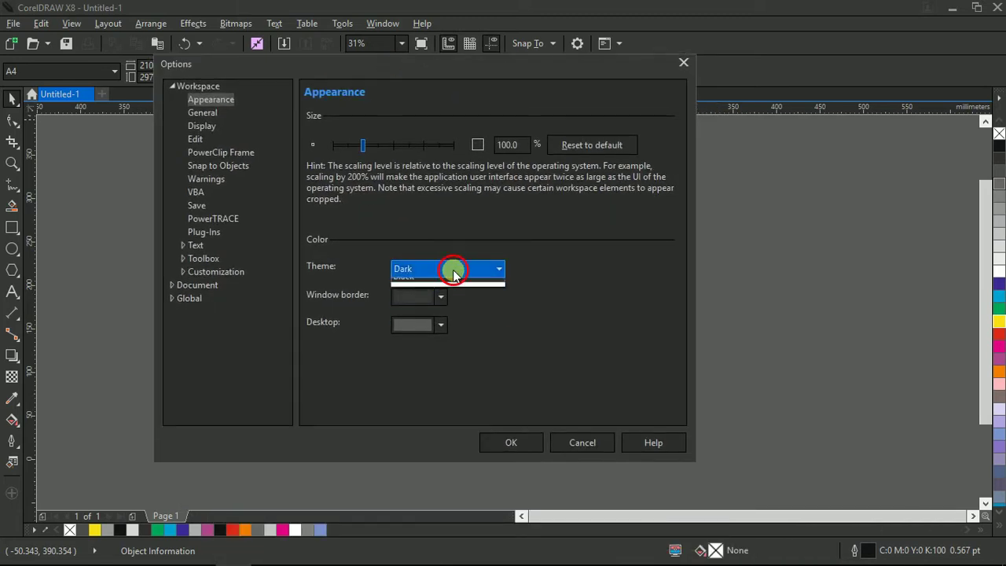
pyautogui.click(435, 317)
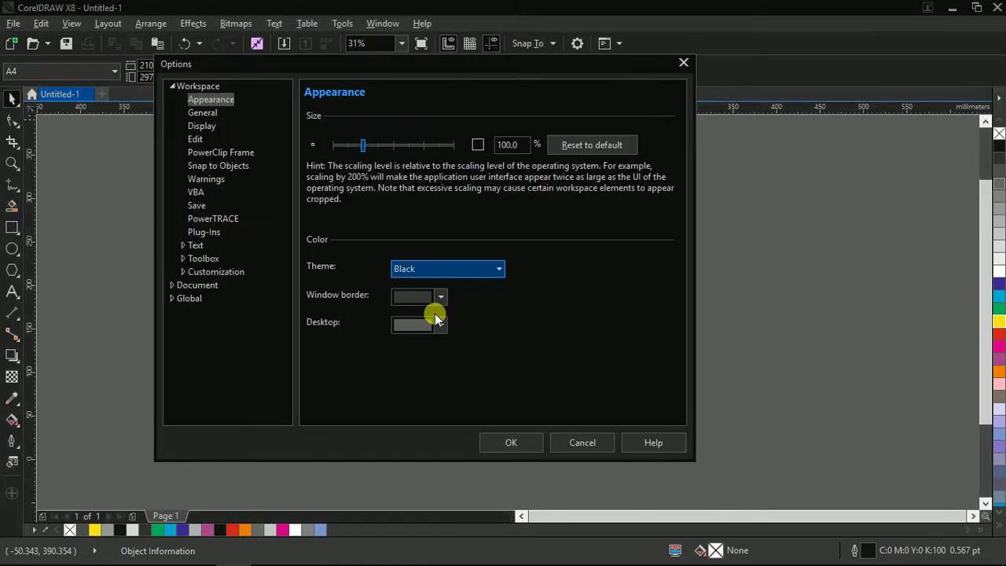
pyautogui.click(454, 271)
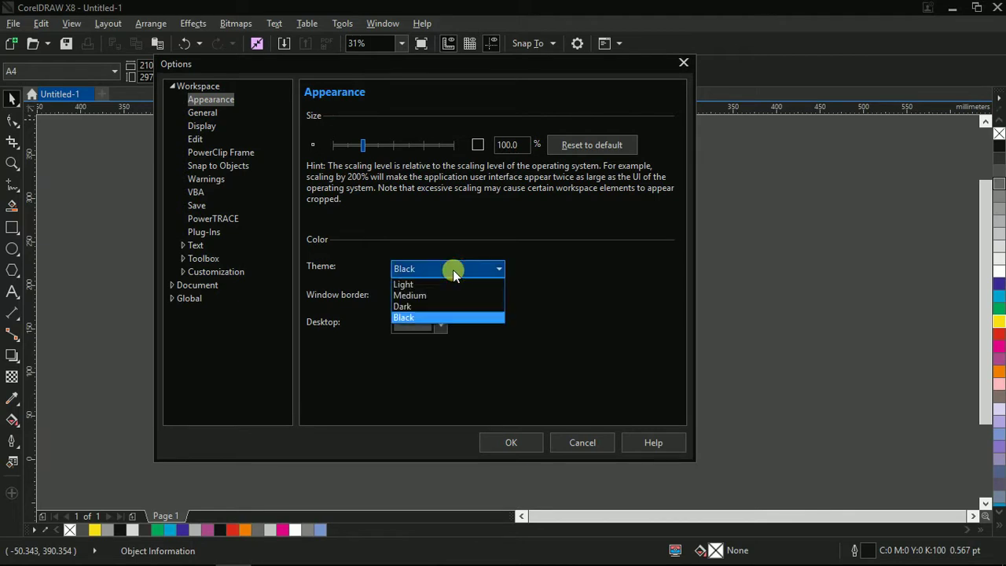
pyautogui.click(434, 310)
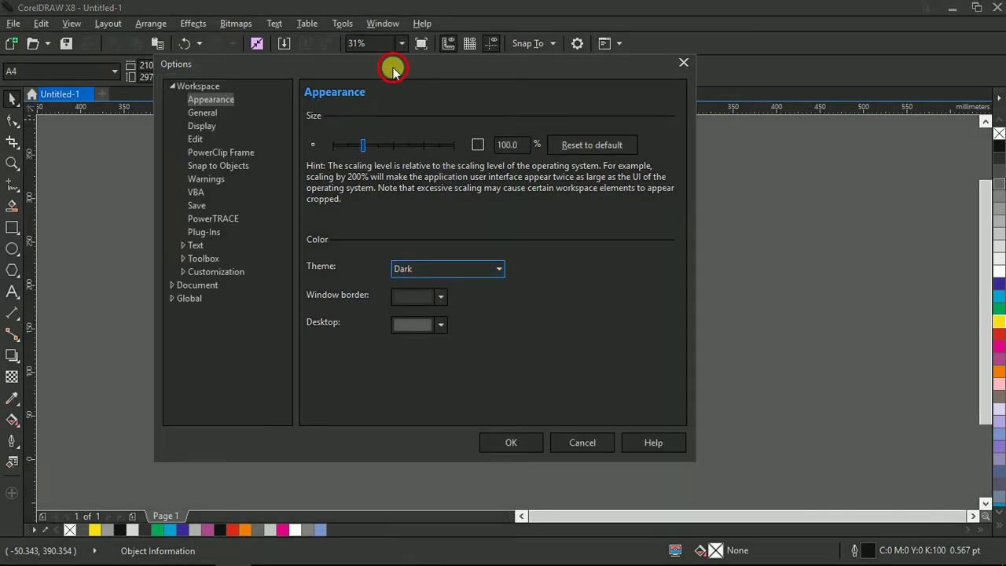
pyautogui.moveTo(392, 67)
pyautogui.mouseDown()
pyautogui.moveTo(533, 231)
pyautogui.moveTo(398, 67)
pyautogui.mouseUp()
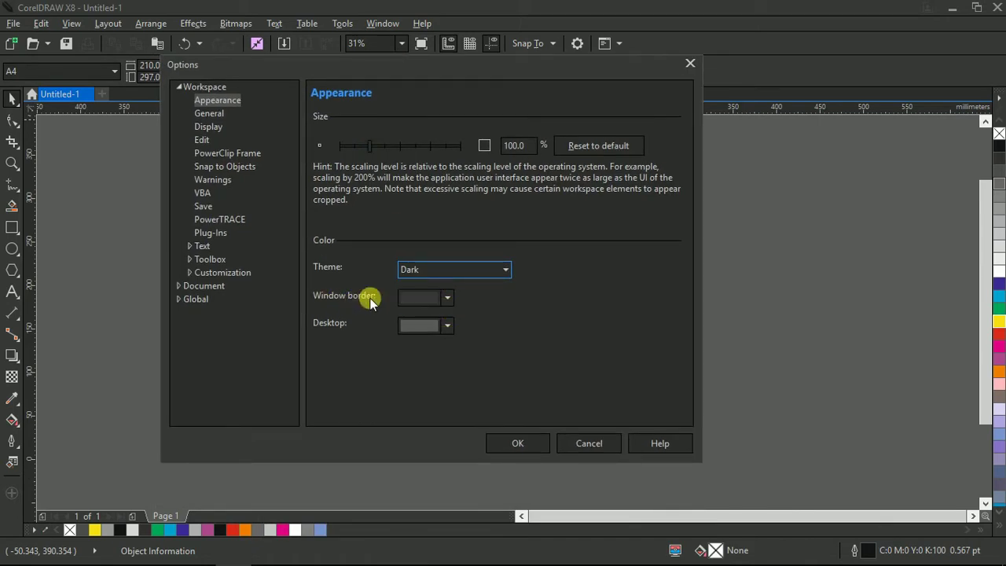
# - Try red (#D91414) and purple (#470CA6) as the window border color
pyautogui.click(449, 299)
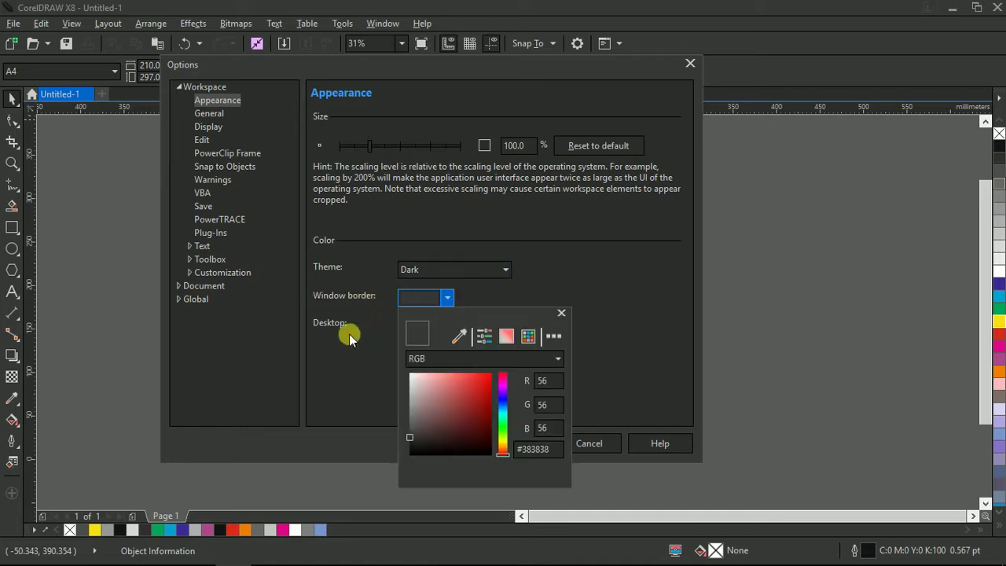
pyautogui.click(483, 386)
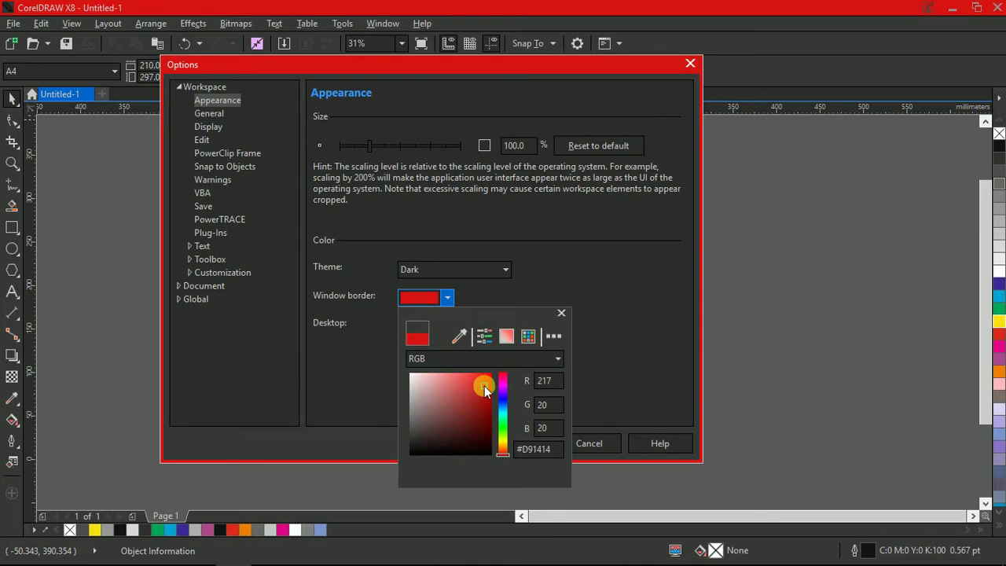
pyautogui.click(479, 416)
pyautogui.click(503, 394)
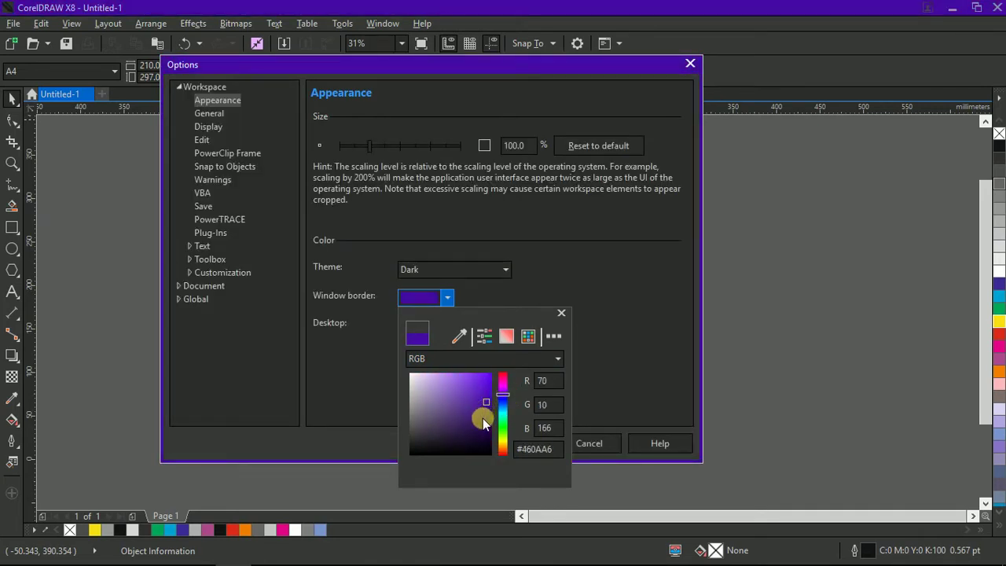
pyautogui.click(489, 418)
pyautogui.click(486, 419)
pyautogui.click(485, 402)
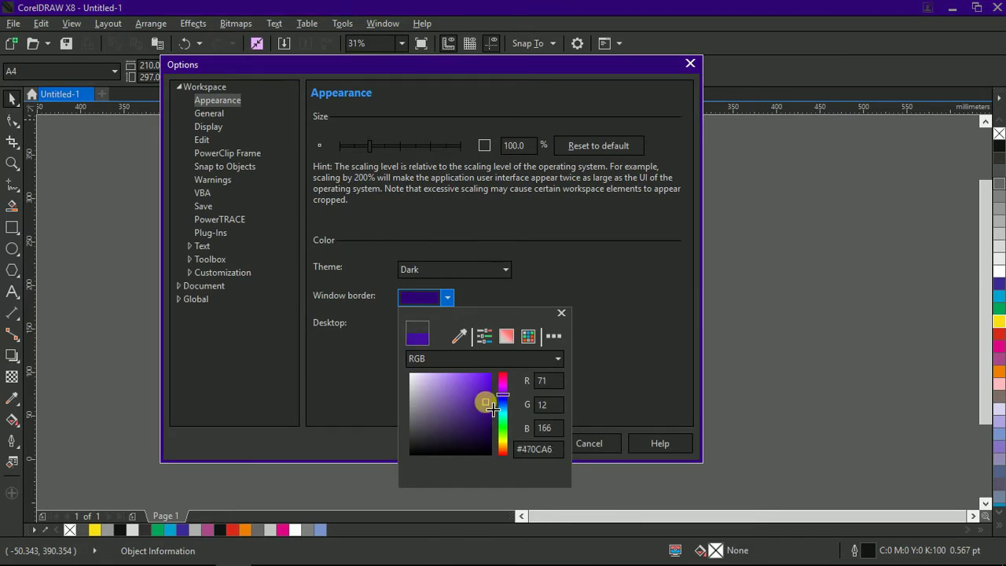
# - Set the window border color to green (#08871F)
pyautogui.click(504, 425)
pyautogui.click(483, 404)
pyautogui.click(486, 412)
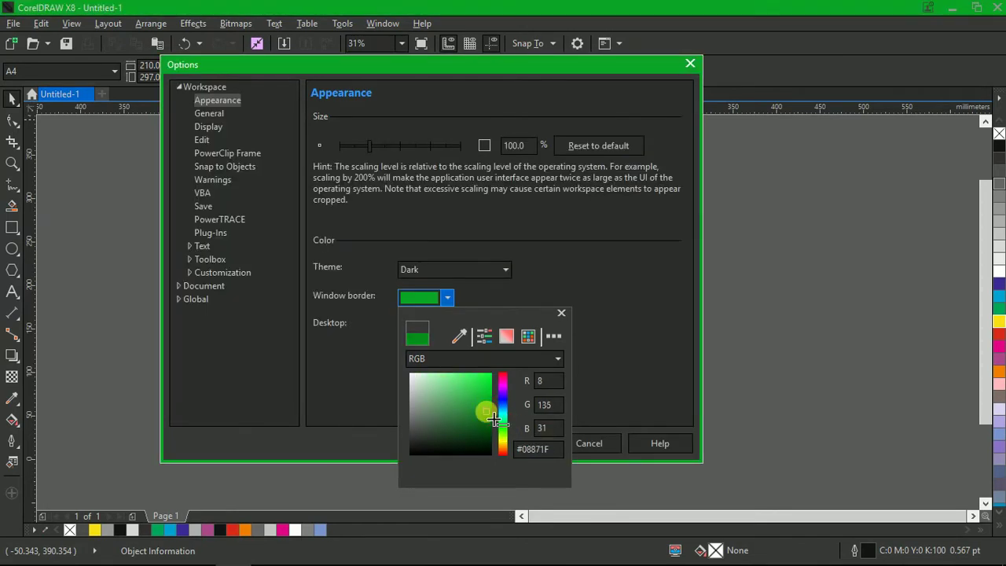
pyautogui.click(547, 290)
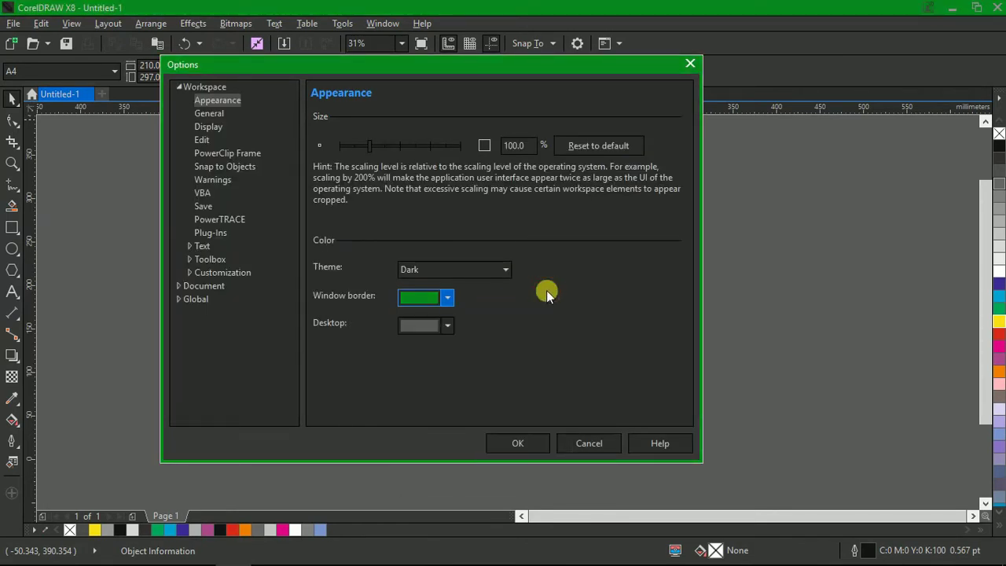
# - Try red (#DB2E2E) and a pale pinkish gray (#D4C9C9) as the desktop color
pyautogui.click(447, 325)
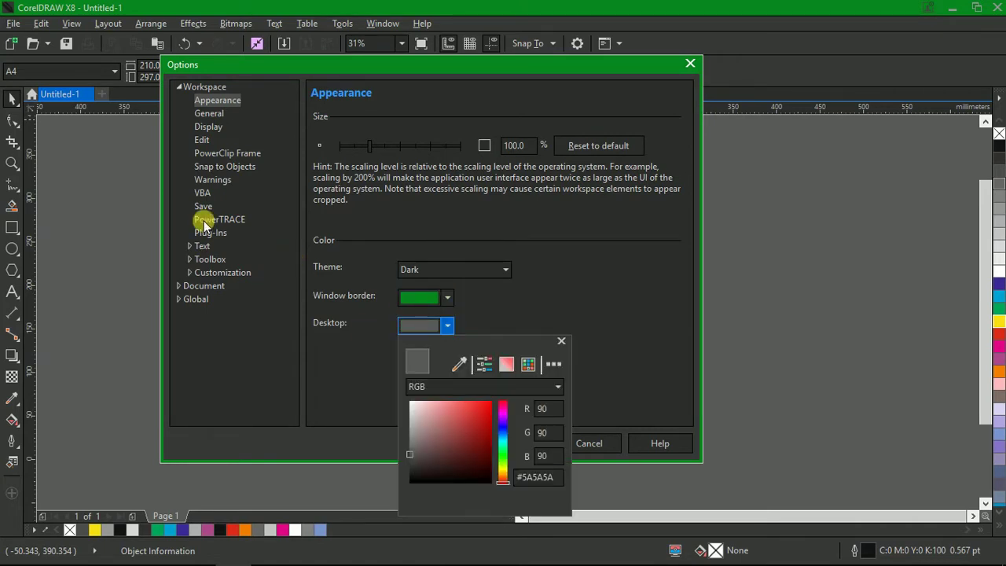
pyautogui.click(474, 412)
pyautogui.click(475, 413)
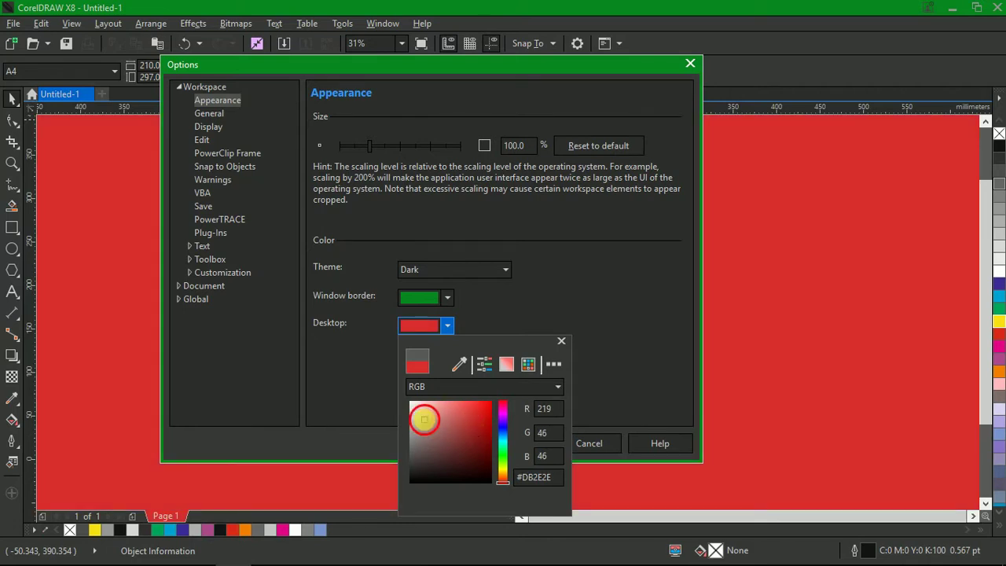
pyautogui.moveTo(424, 419)
pyautogui.mouseDown()
pyautogui.moveTo(412, 443)
pyautogui.moveTo(413, 415)
pyautogui.mouseUp()
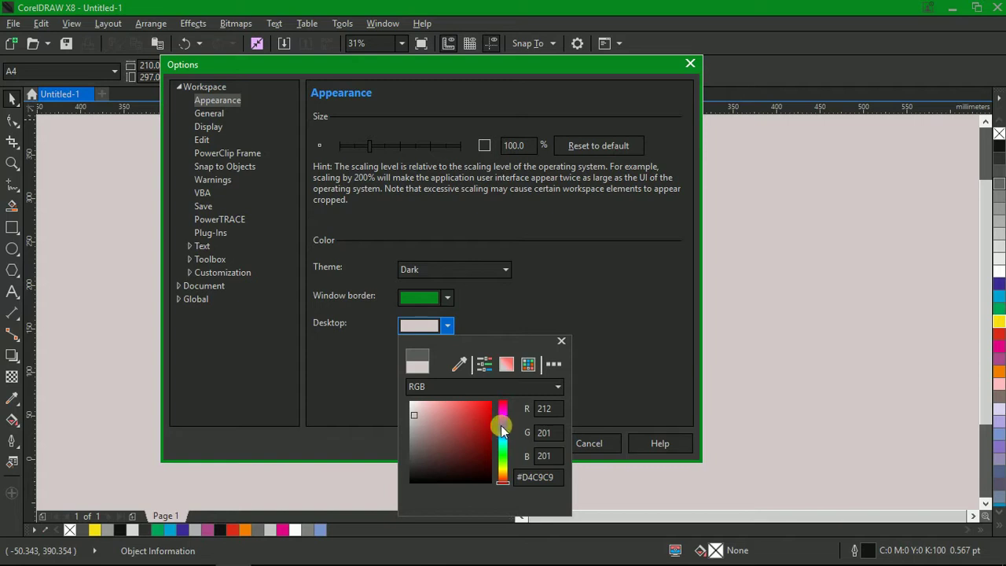
# - Try violet (#5219C4), amber (#A8800A), blue (#0A66A8) and green (#2FA80A) as the desktop color
pyautogui.click(504, 423)
pyautogui.moveTo(487, 427); pyautogui.dragTo(482, 422)
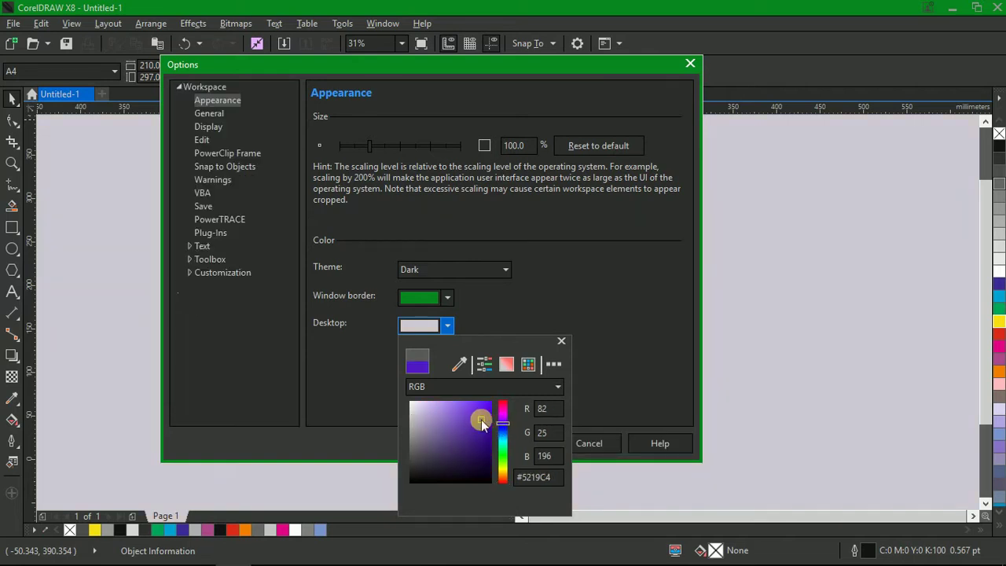
pyautogui.moveTo(424, 432)
pyautogui.mouseDown()
pyautogui.moveTo(416, 453)
pyautogui.moveTo(414, 440)
pyautogui.moveTo(424, 452)
pyautogui.moveTo(483, 445)
pyautogui.moveTo(486, 428)
pyautogui.mouseUp()
pyautogui.click(500, 477)
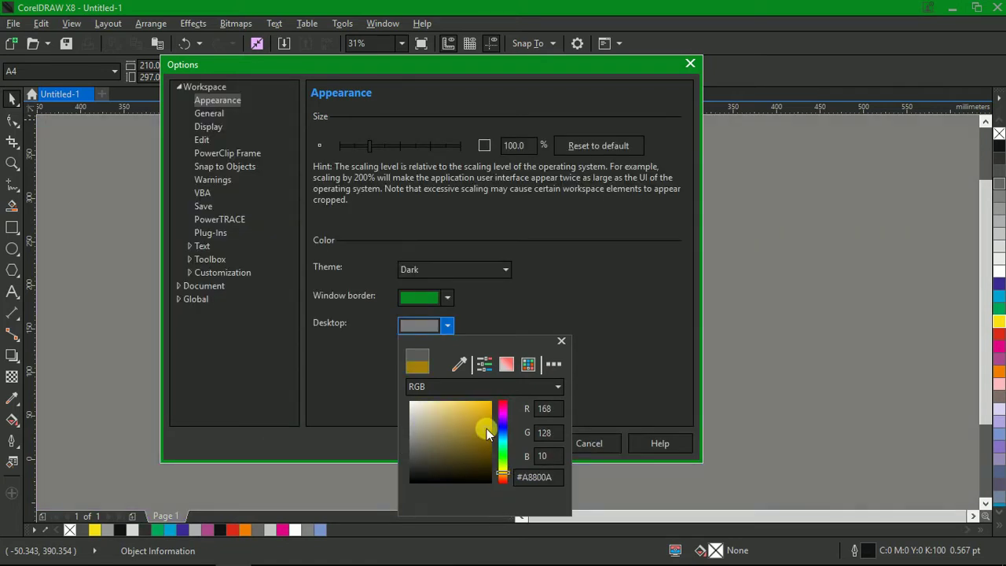
pyautogui.click(499, 439)
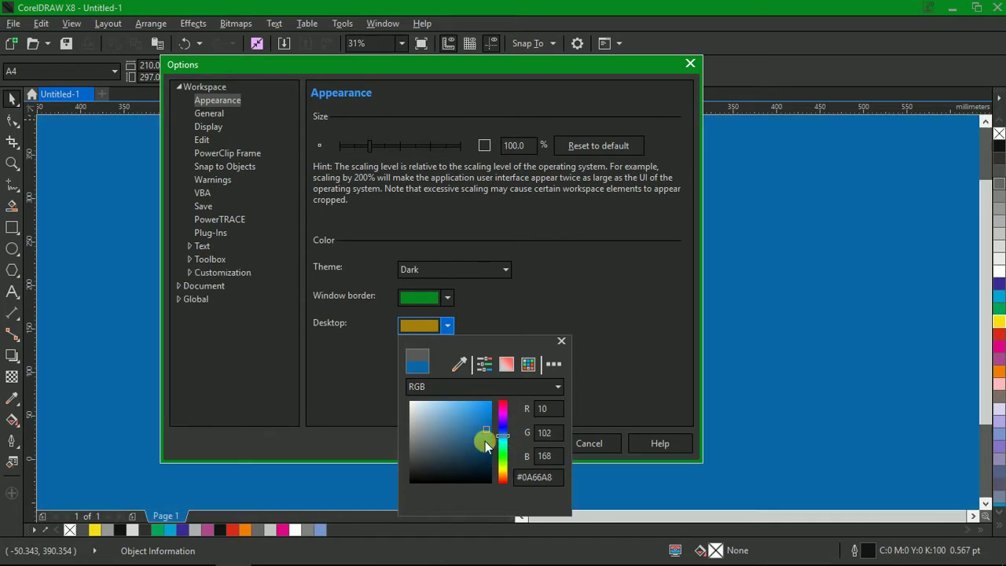
pyautogui.click(501, 459)
pyautogui.moveTo(488, 432); pyautogui.dragTo(486, 441)
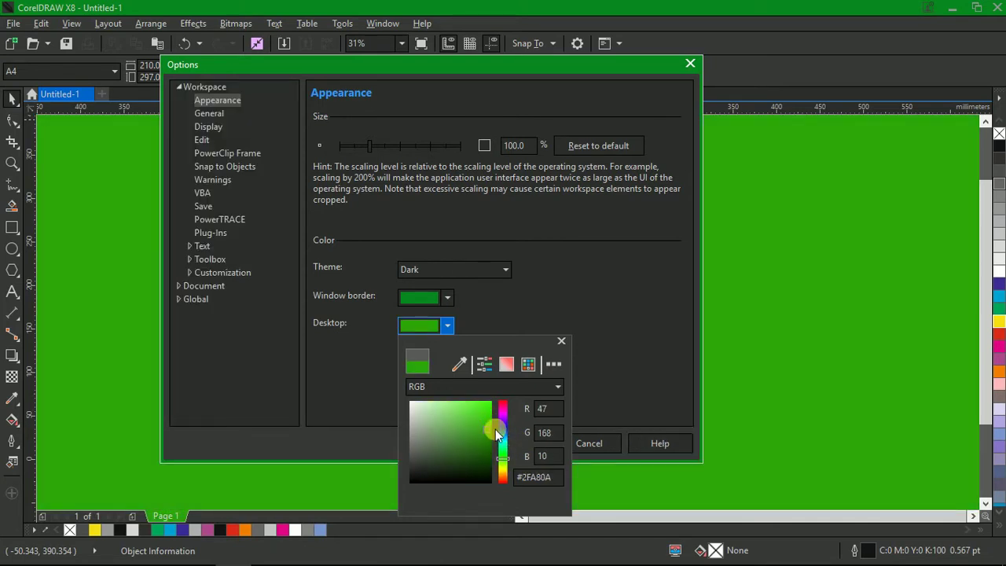
# - Set the desktop color to a medium neutral gray and apply the appearance options
pyautogui.click(418, 427)
pyautogui.moveTo(423, 434)
pyautogui.mouseDown()
pyautogui.moveTo(417, 426)
pyautogui.moveTo(411, 440)
pyautogui.mouseUp()
pyautogui.click(561, 340)
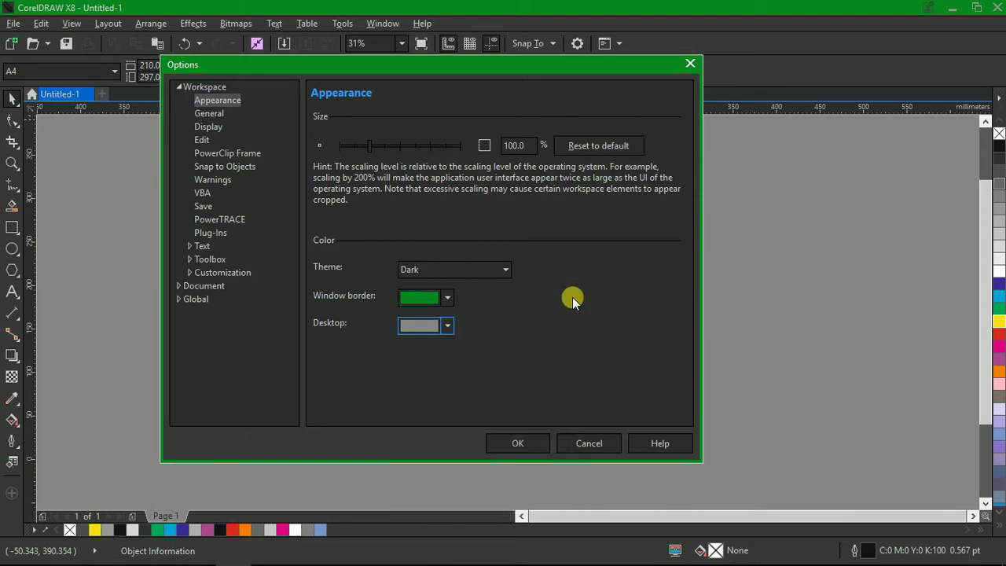
pyautogui.moveTo(483, 77); pyautogui.dragTo(463, 125)
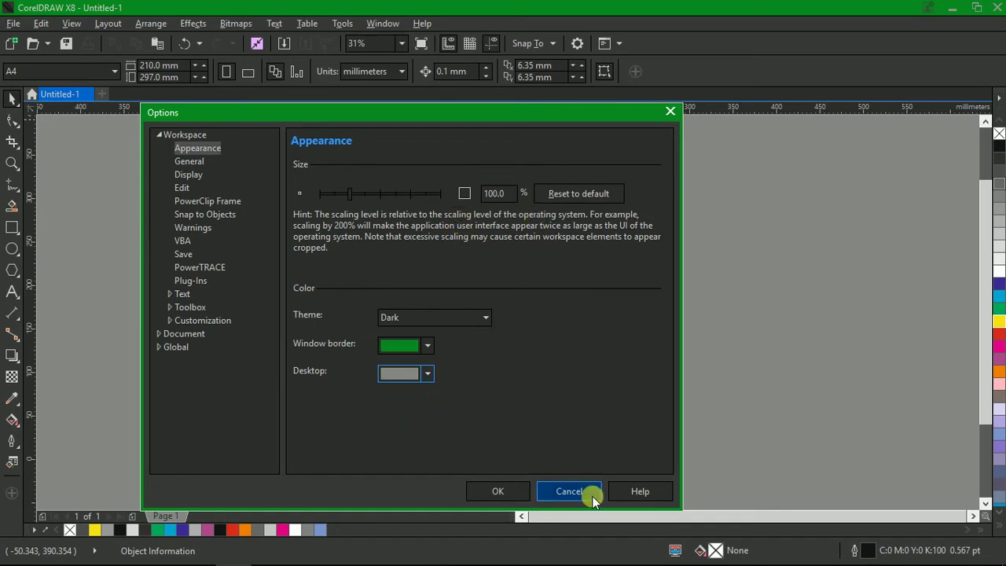
pyautogui.click(500, 492)
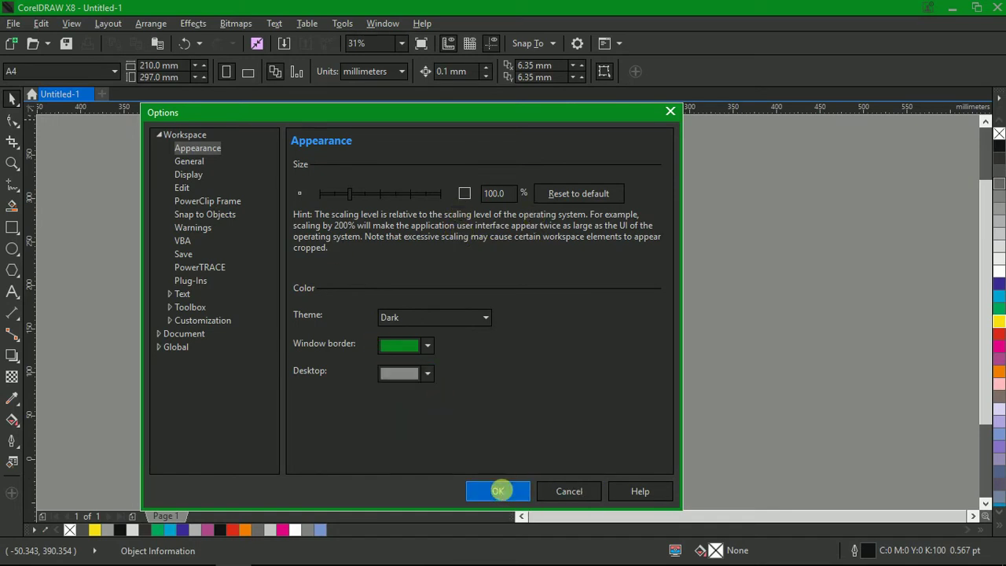
# - Draw a rectangle about 184 by 114 mm extending past the page's right edge and fill it with cyan
pyautogui.scroll(-1, 241, 199)
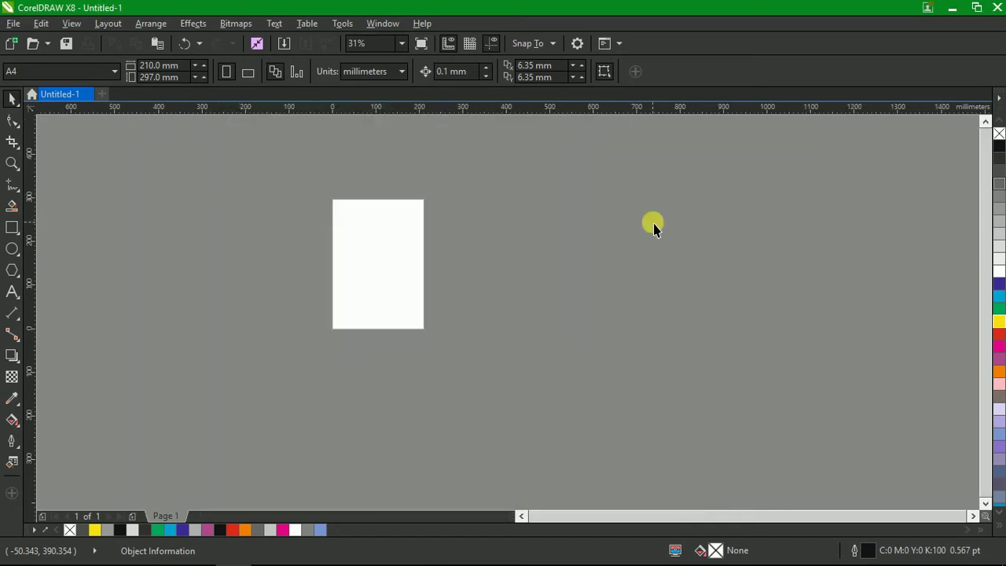
pyautogui.scroll(1, 329, 189)
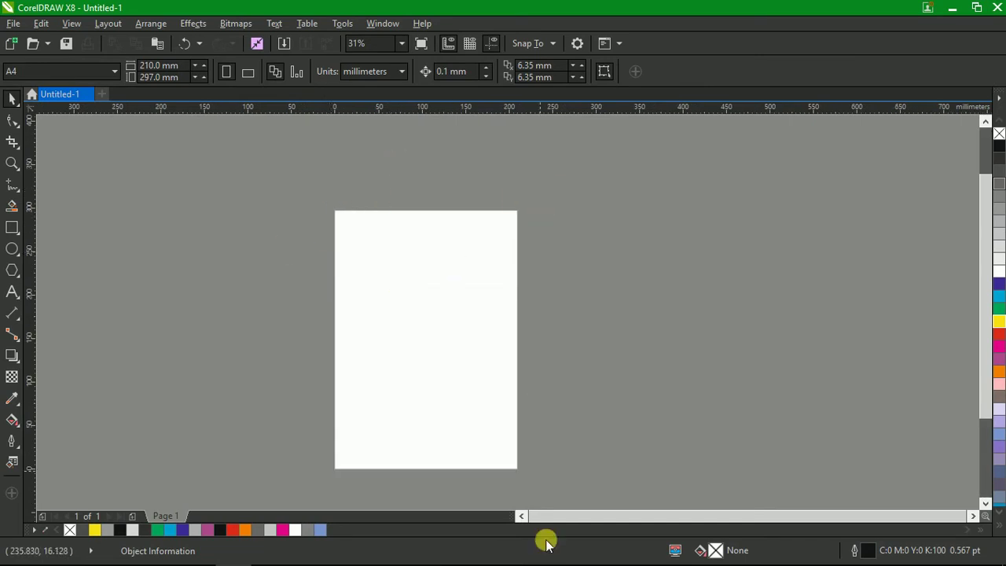
pyautogui.scroll(1, 327, 200)
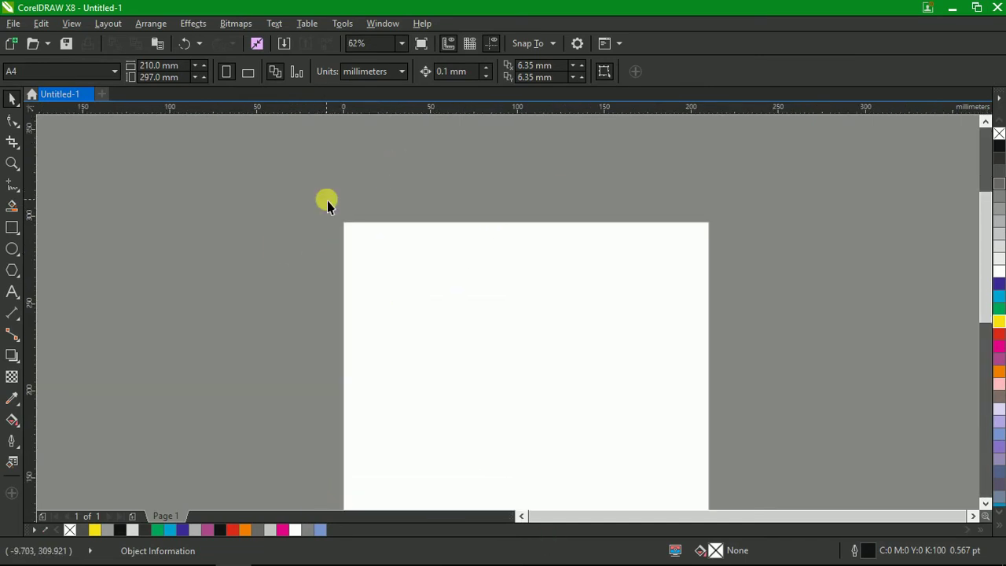
pyautogui.scroll(-1, 291, 194)
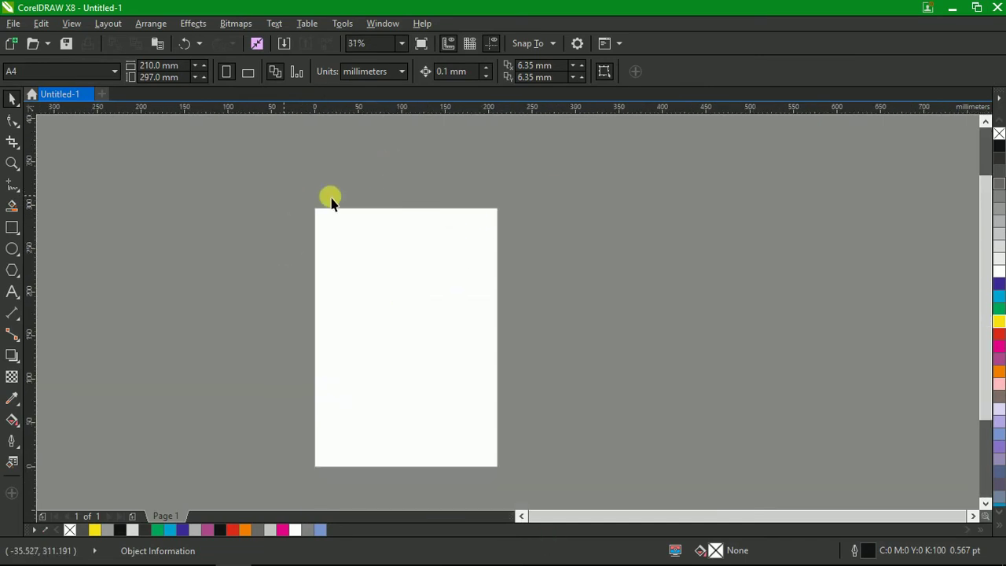
pyautogui.click(12, 227)
pyautogui.moveTo(506, 353); pyautogui.dragTo(504, 350)
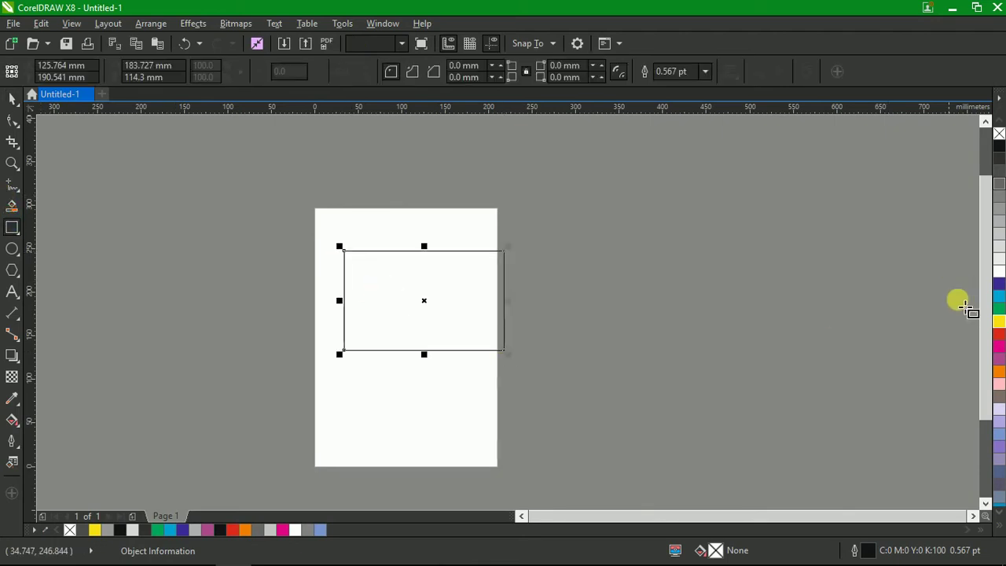
pyautogui.click(1000, 297)
pyautogui.click(430, 286)
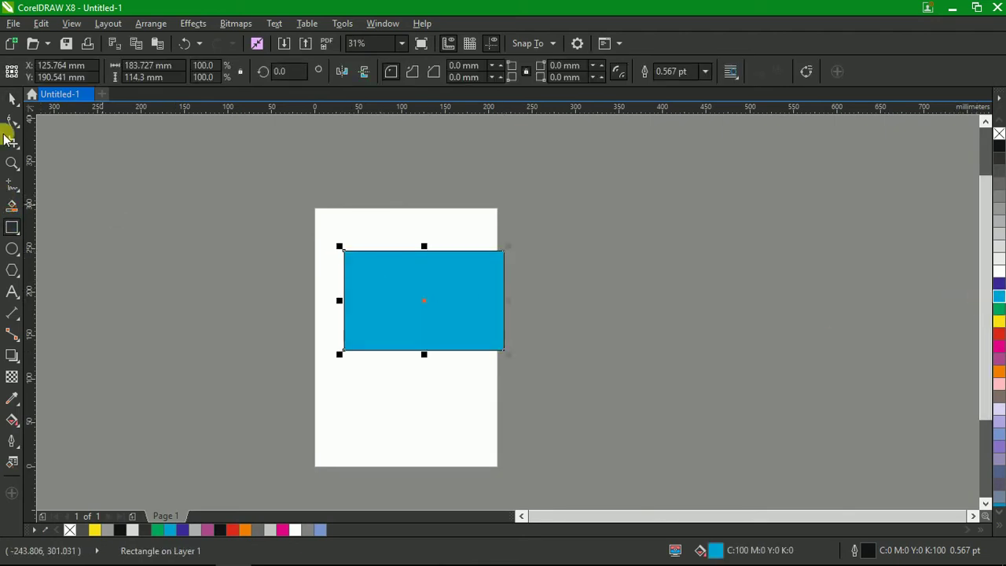
# - Move the cyan rectangle so it lies within the page width, and delete it
pyautogui.click(376, 302)
pyautogui.scroll(2, 378, 304)
pyautogui.press('space')
pyautogui.moveTo(558, 339); pyautogui.dragTo(505, 329)
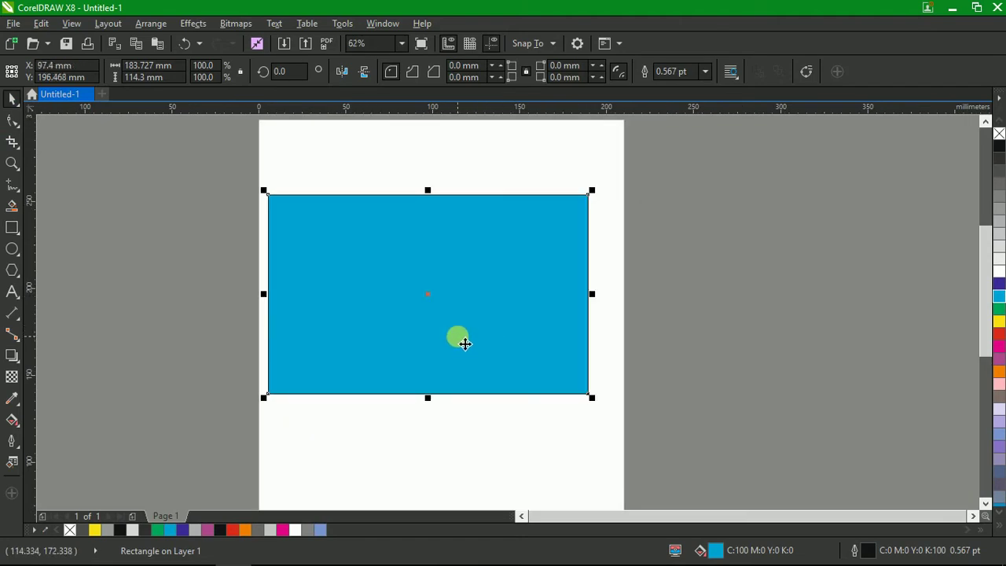
pyautogui.press('Delete')
pyautogui.scroll(-2, 396, 281)
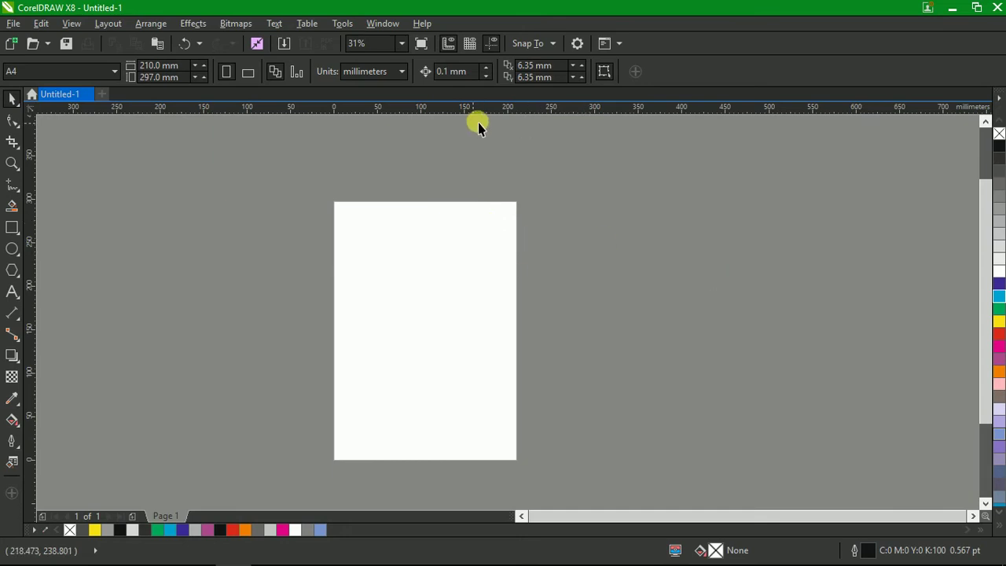
pyautogui.click(344, 23)
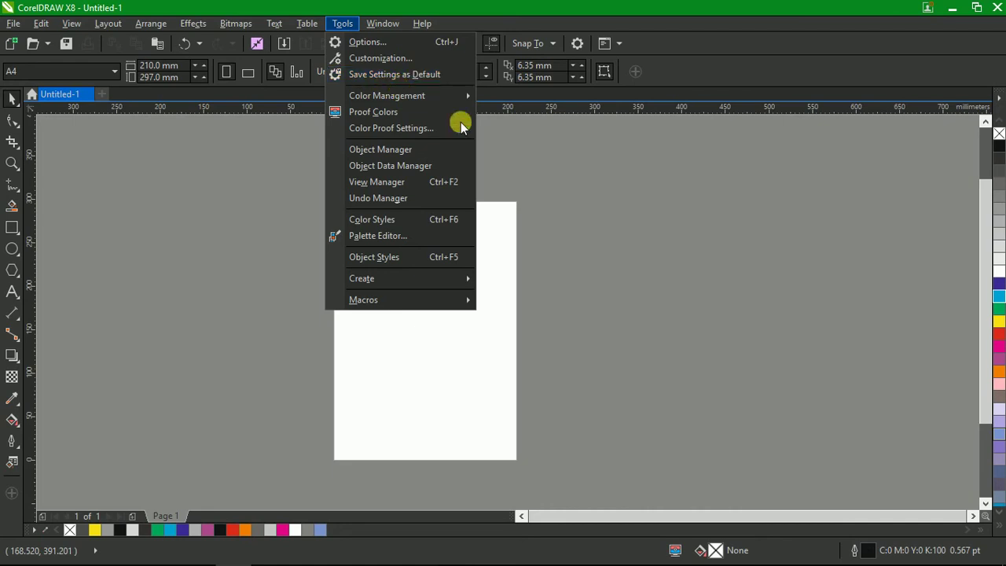
pyautogui.click(720, 193)
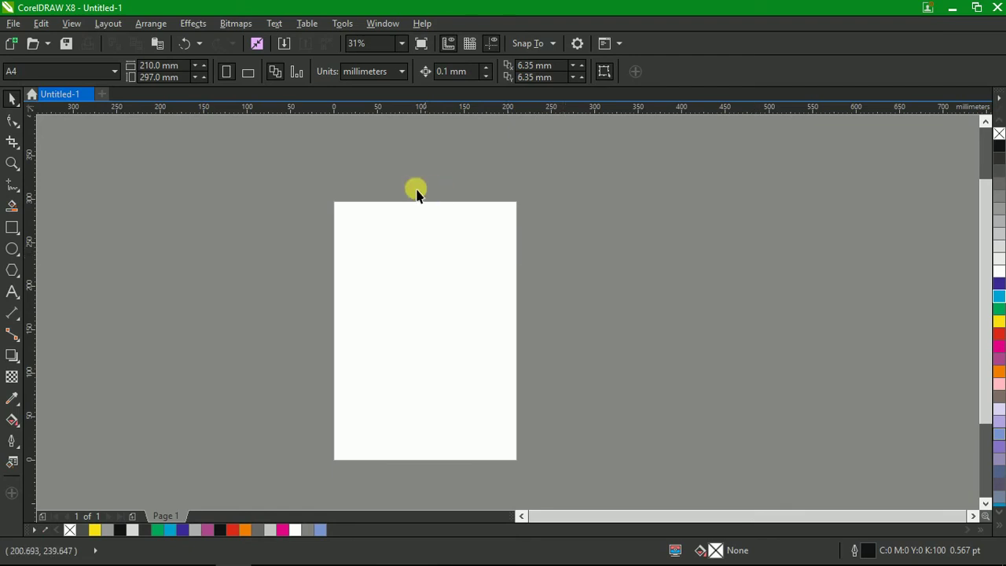
pyautogui.scroll(-2, 419, 189)
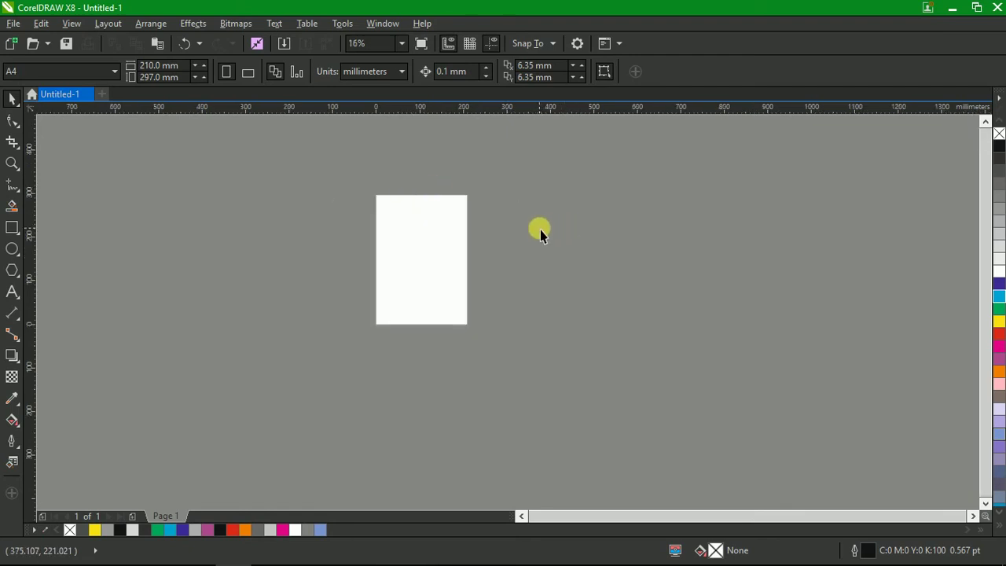